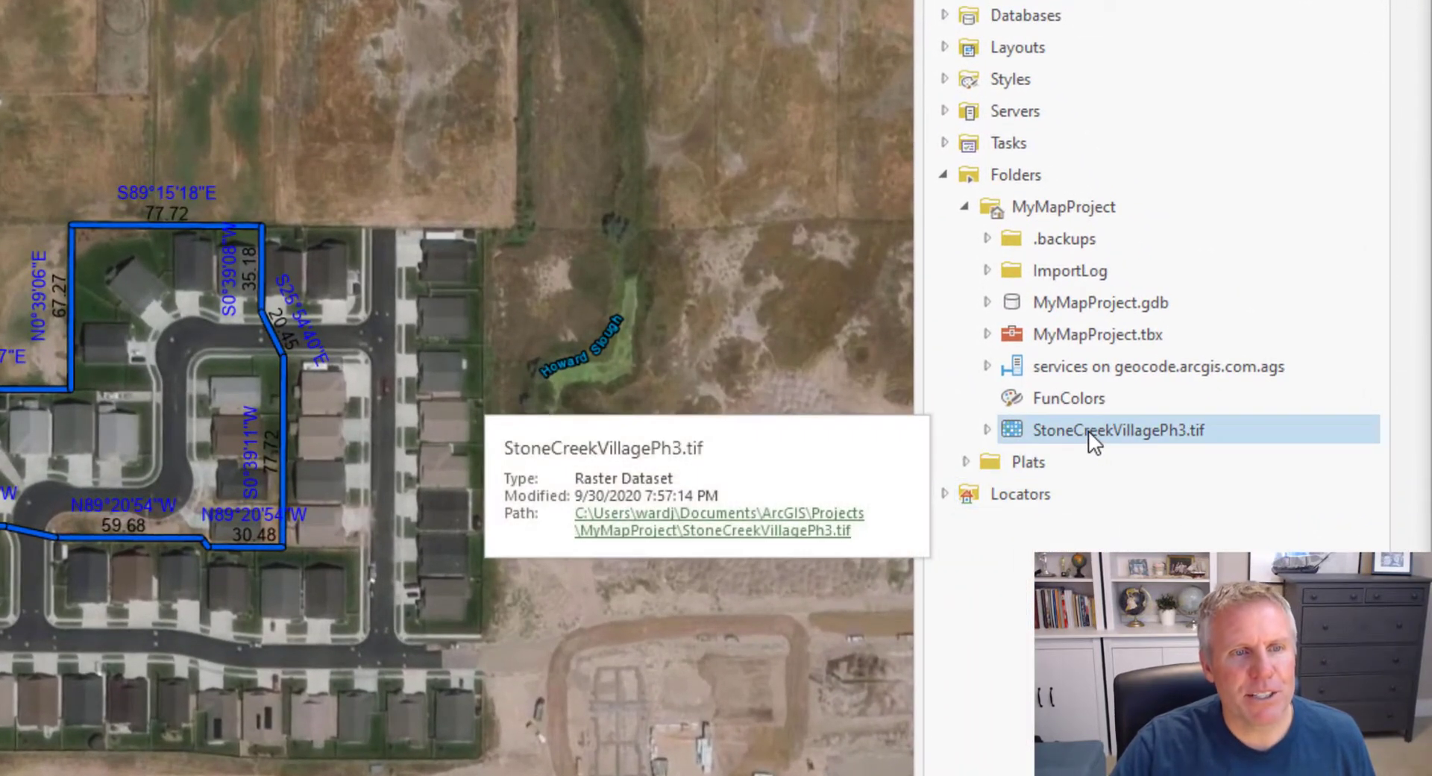
Step: Add StoneCreekVillagePh3.tif from Catalog to the current map without building pyramids
click(1089, 429)
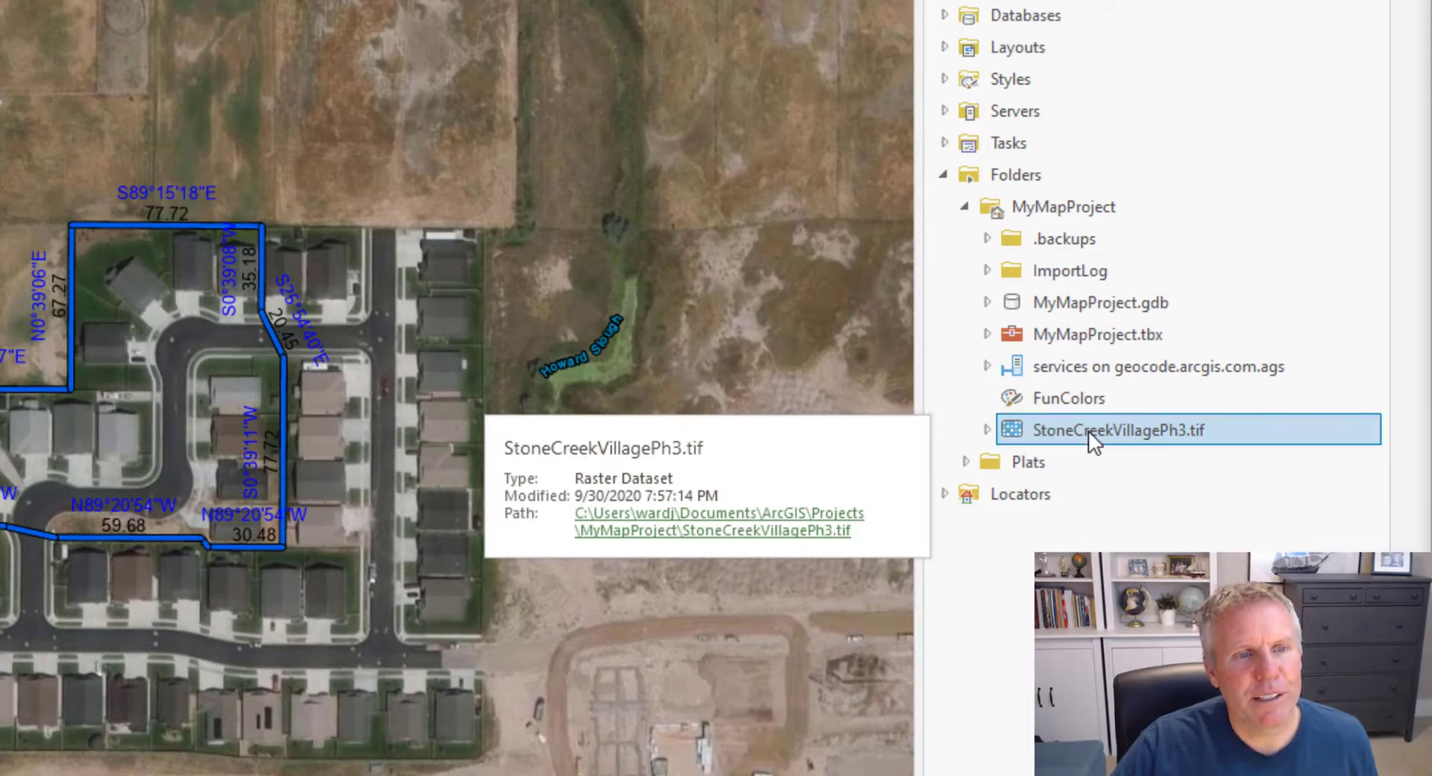
right_click(1088, 430)
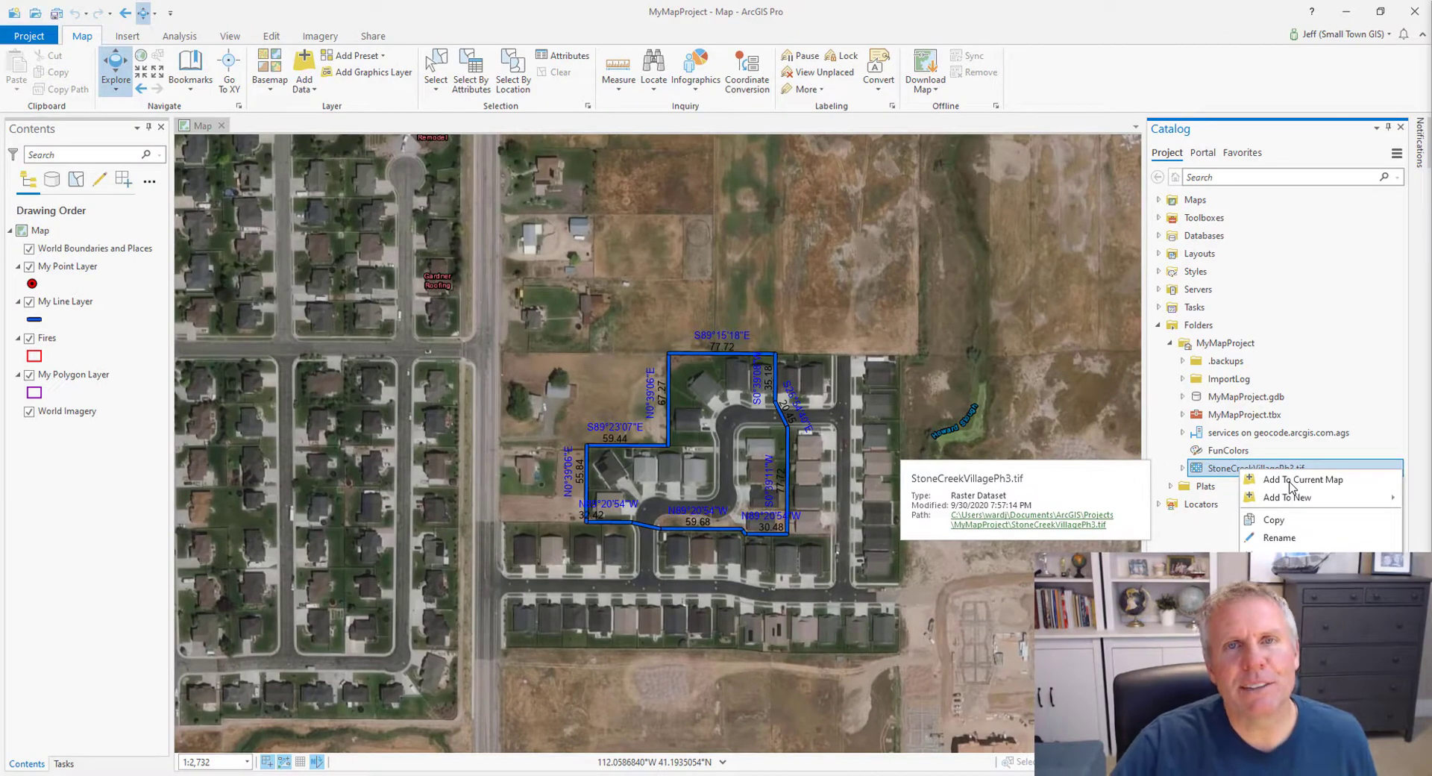
click(1290, 481)
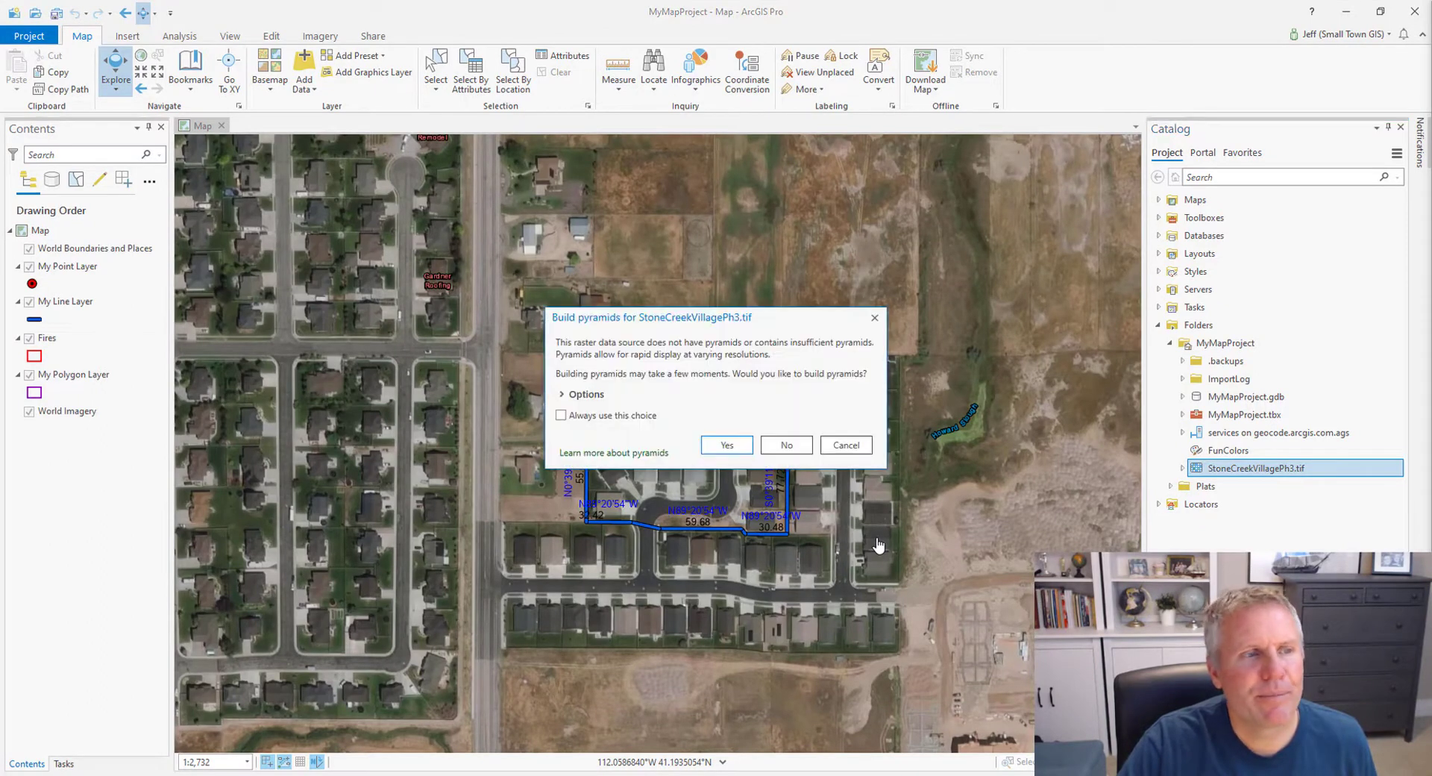
click(786, 445)
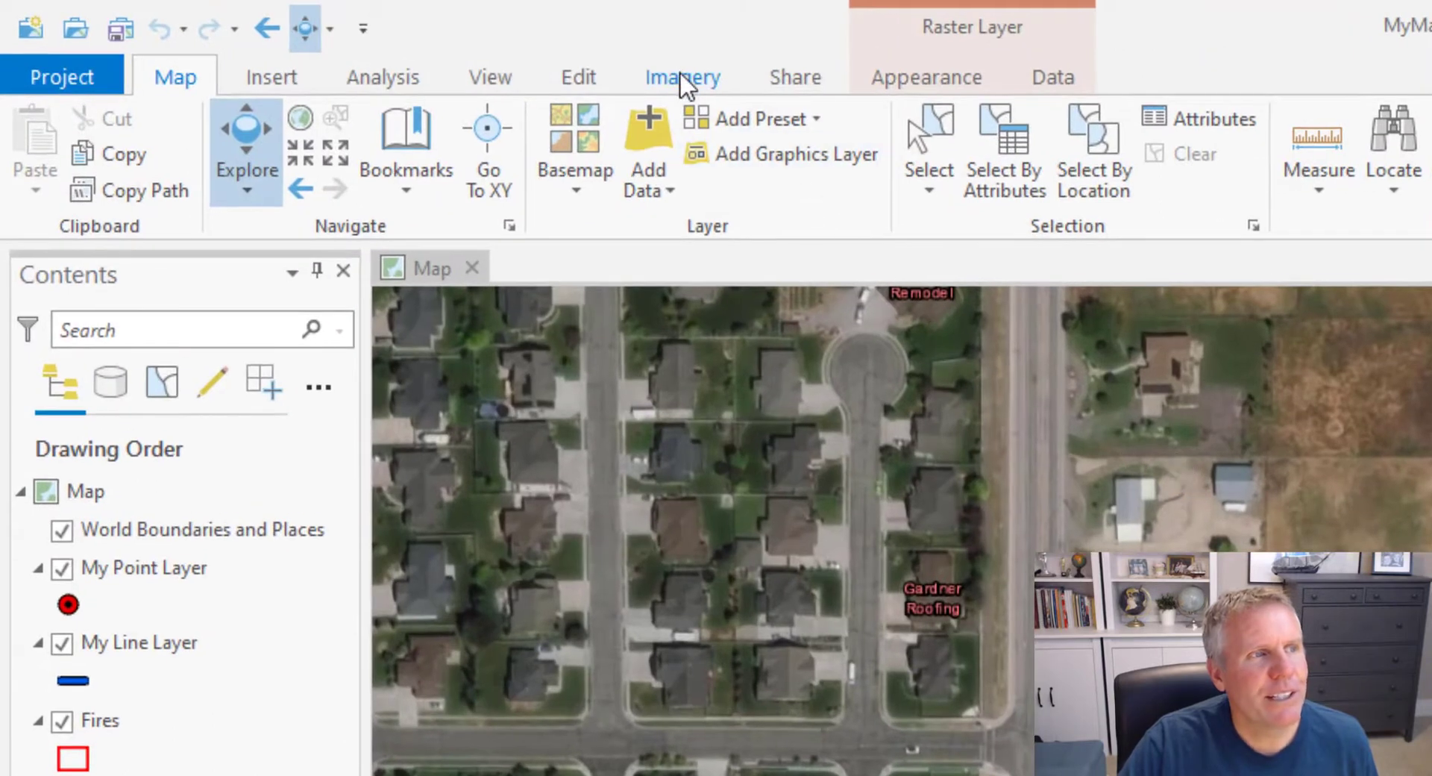
Step: Start georeferencing StoneCreekVillagePh3.tif from the Imagery tab and choose Set SRS
click(682, 81)
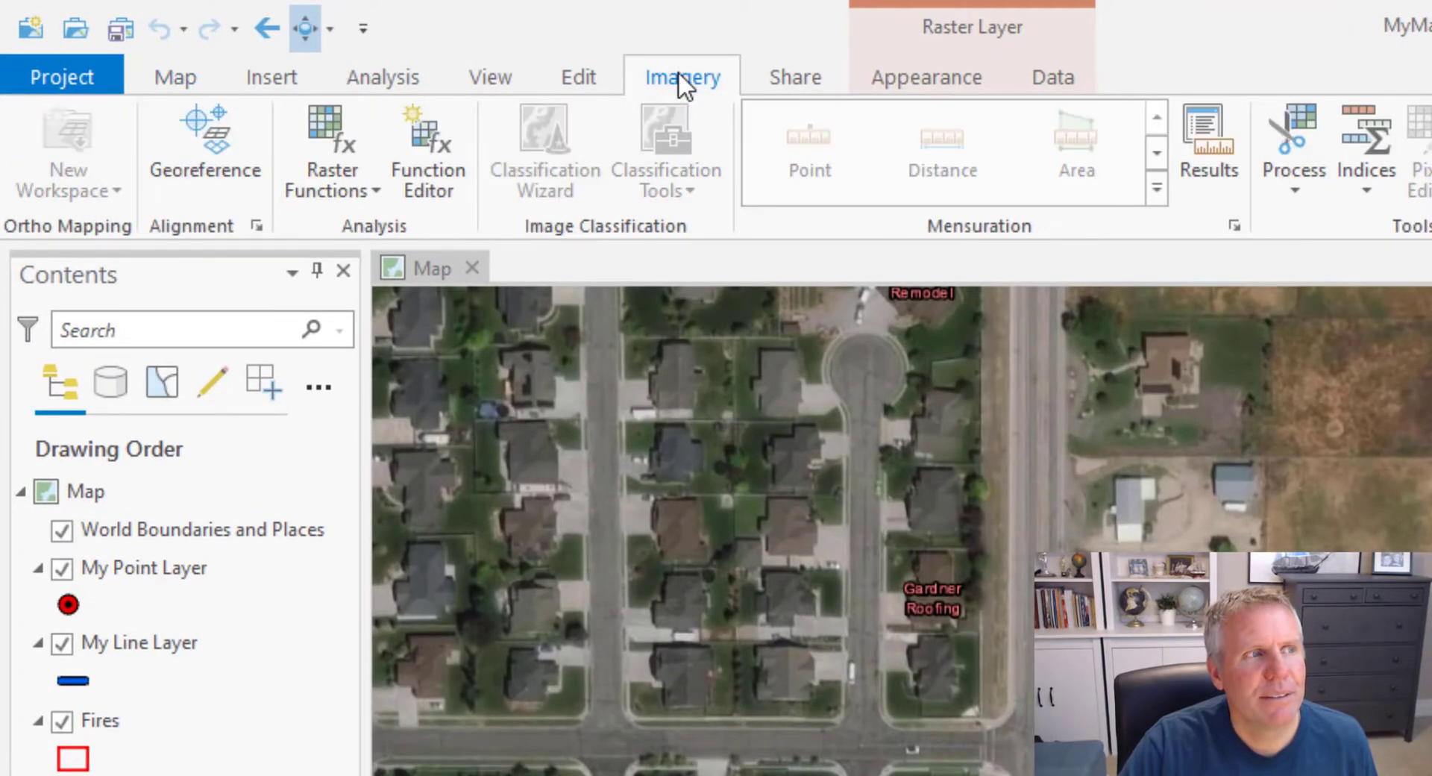
click(199, 131)
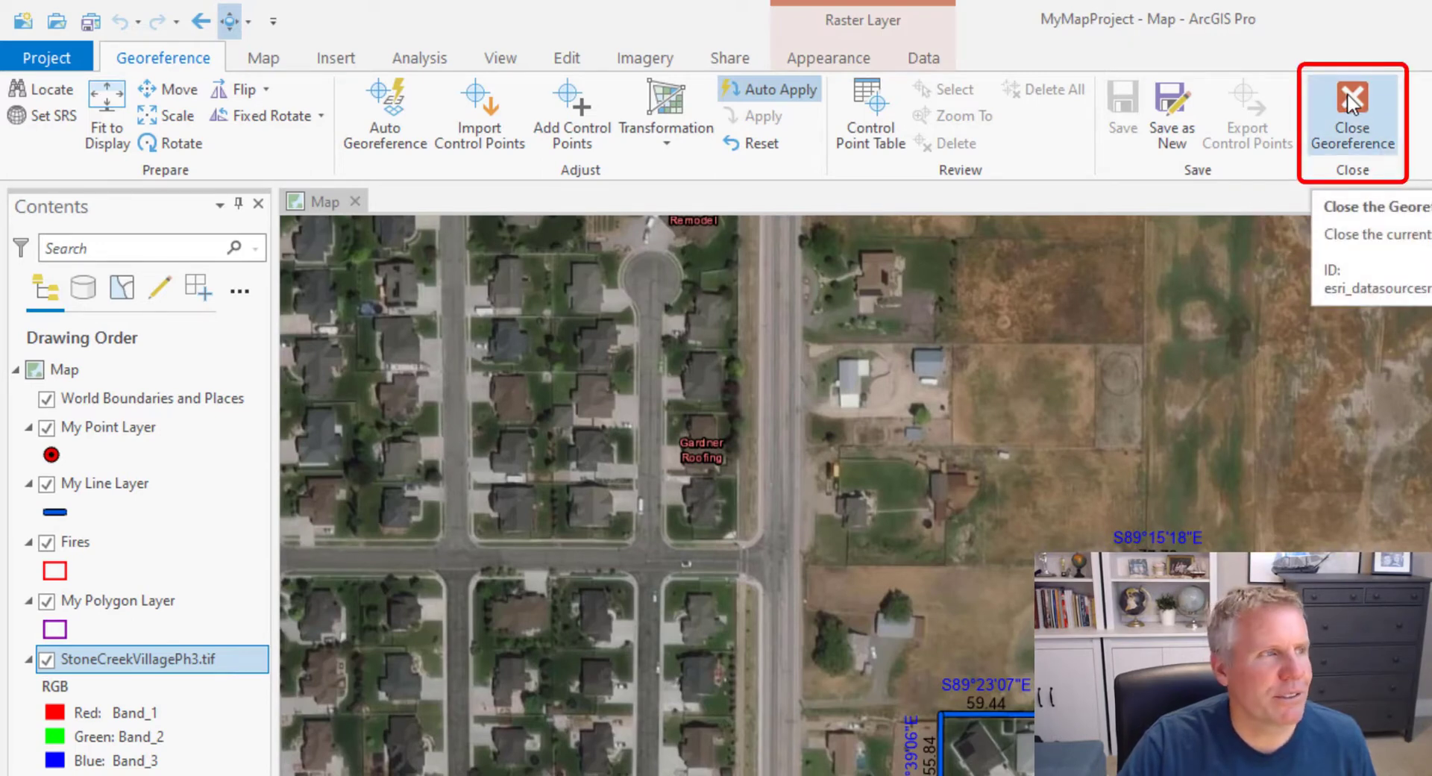
click(49, 119)
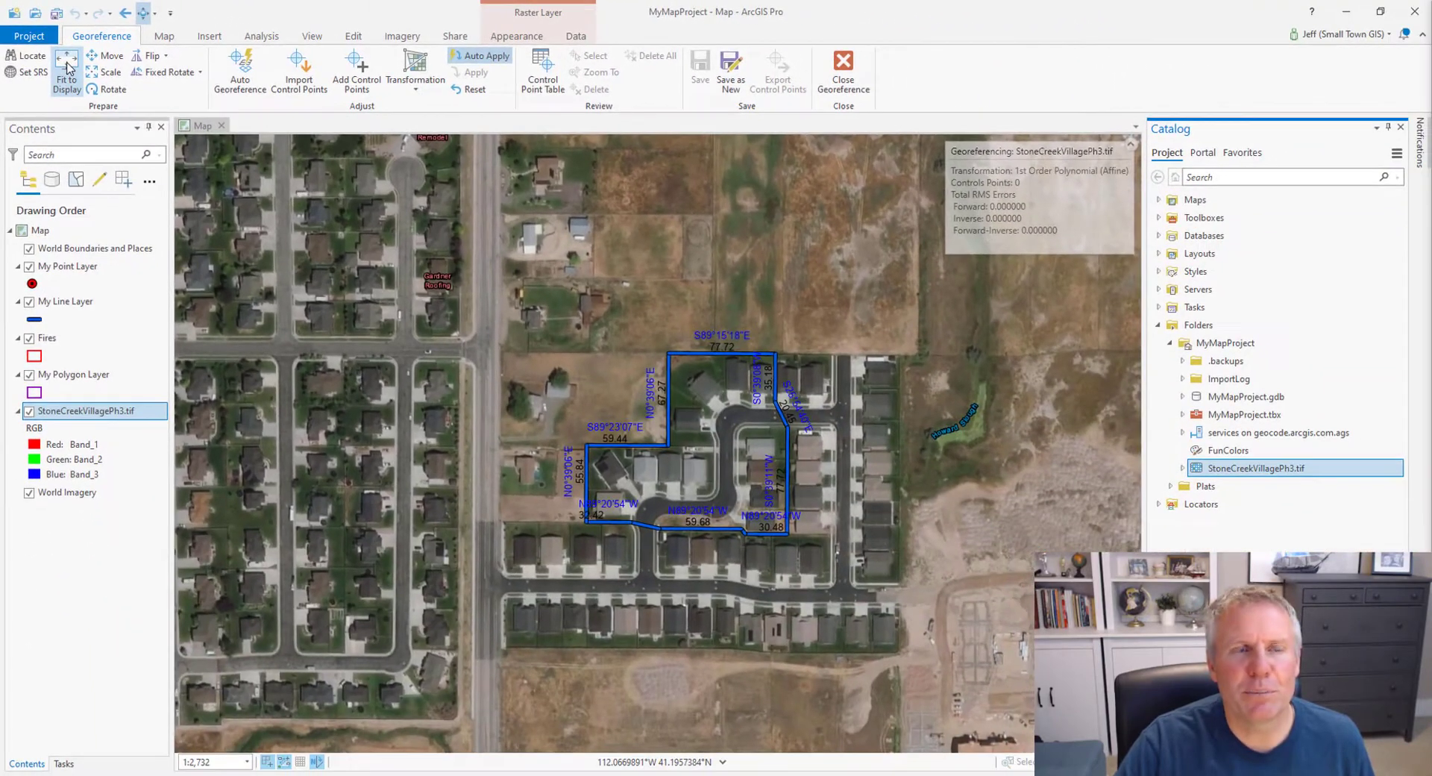
Step: Fit the plat raster to the map view and set its stretch type to None
click(87, 91)
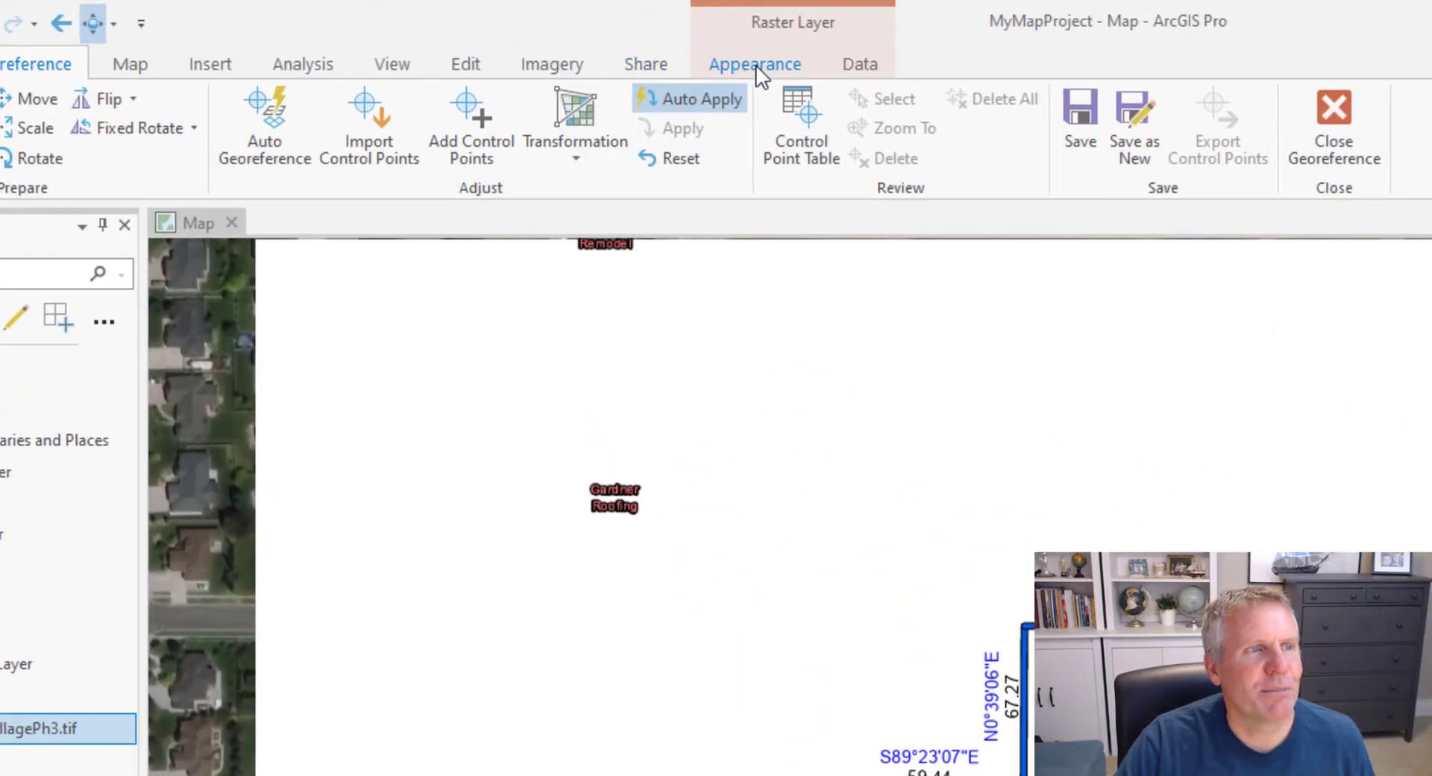
click(755, 64)
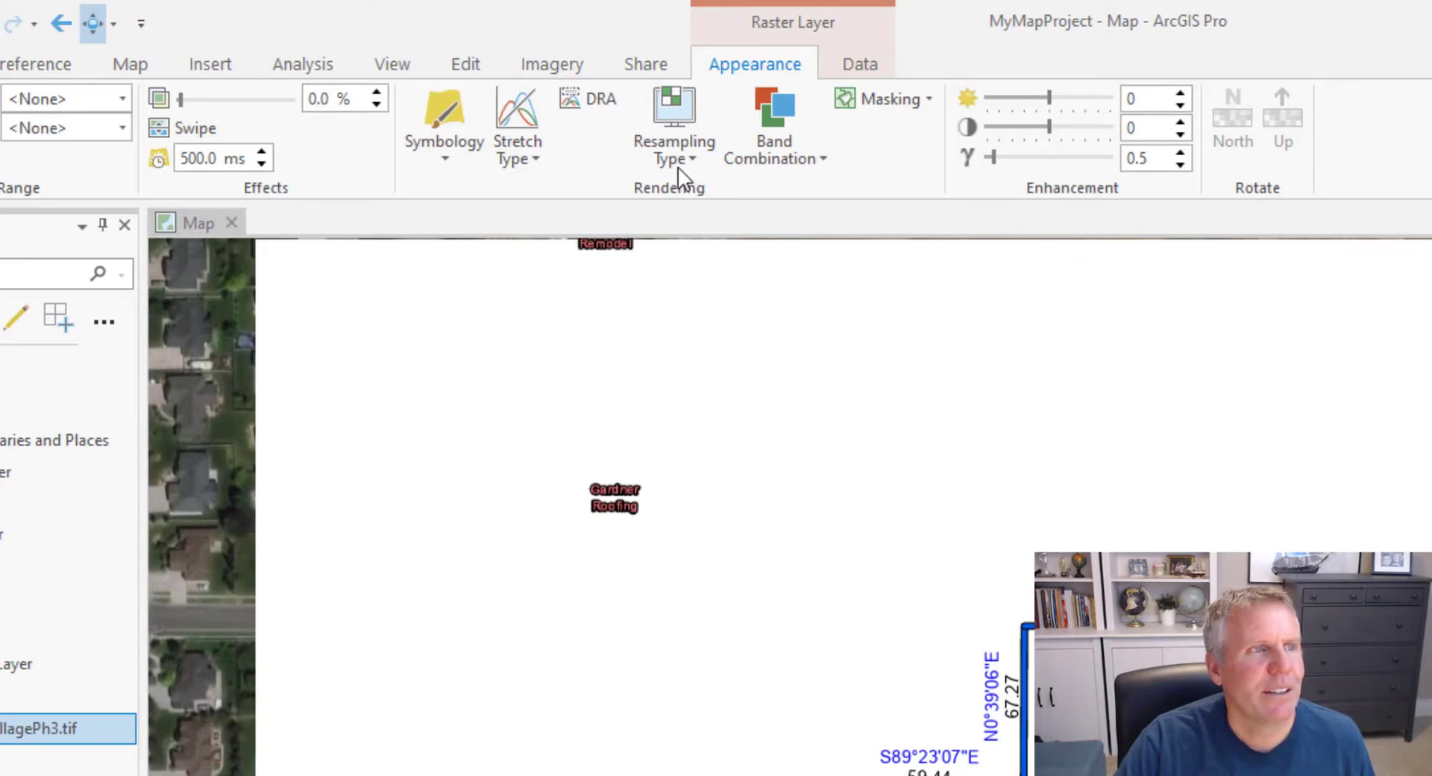
click(541, 166)
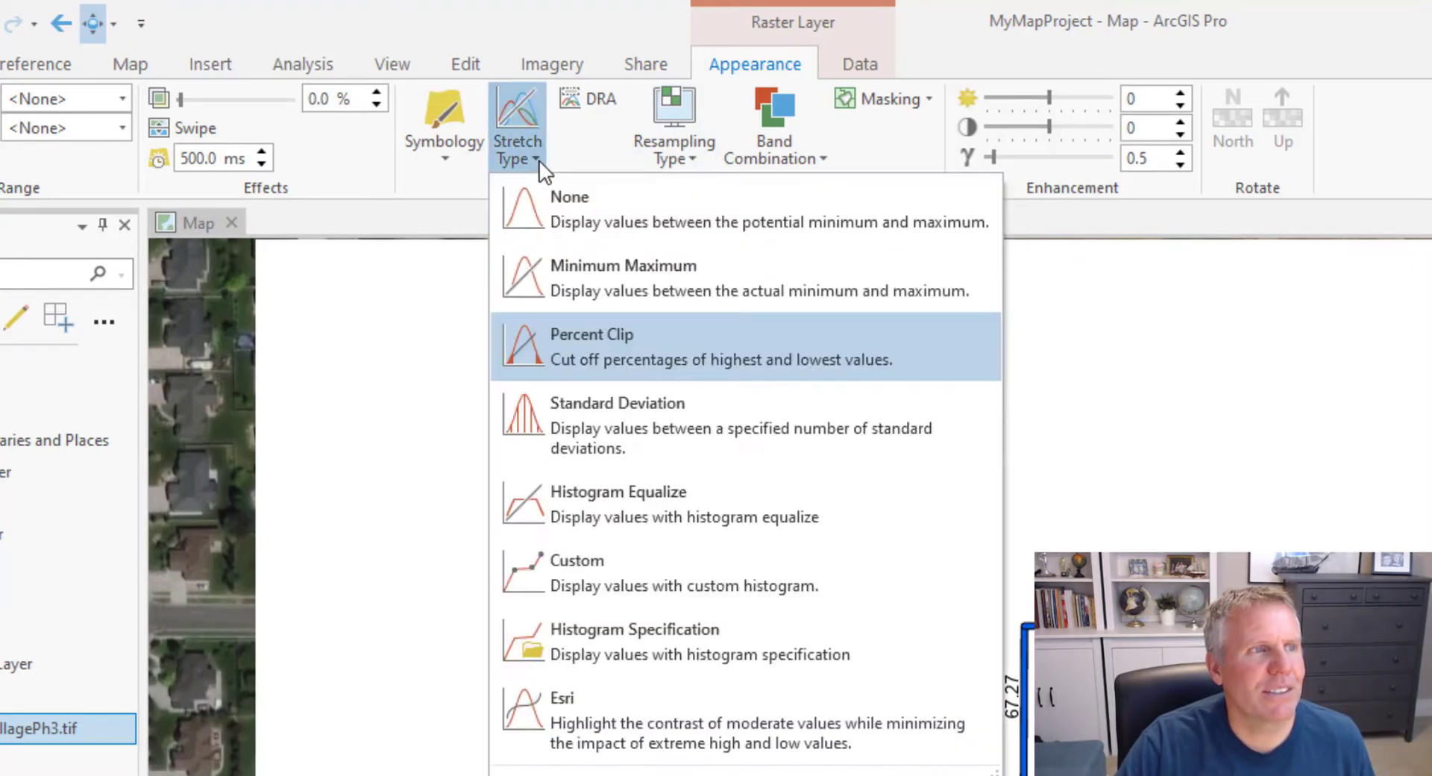
click(603, 209)
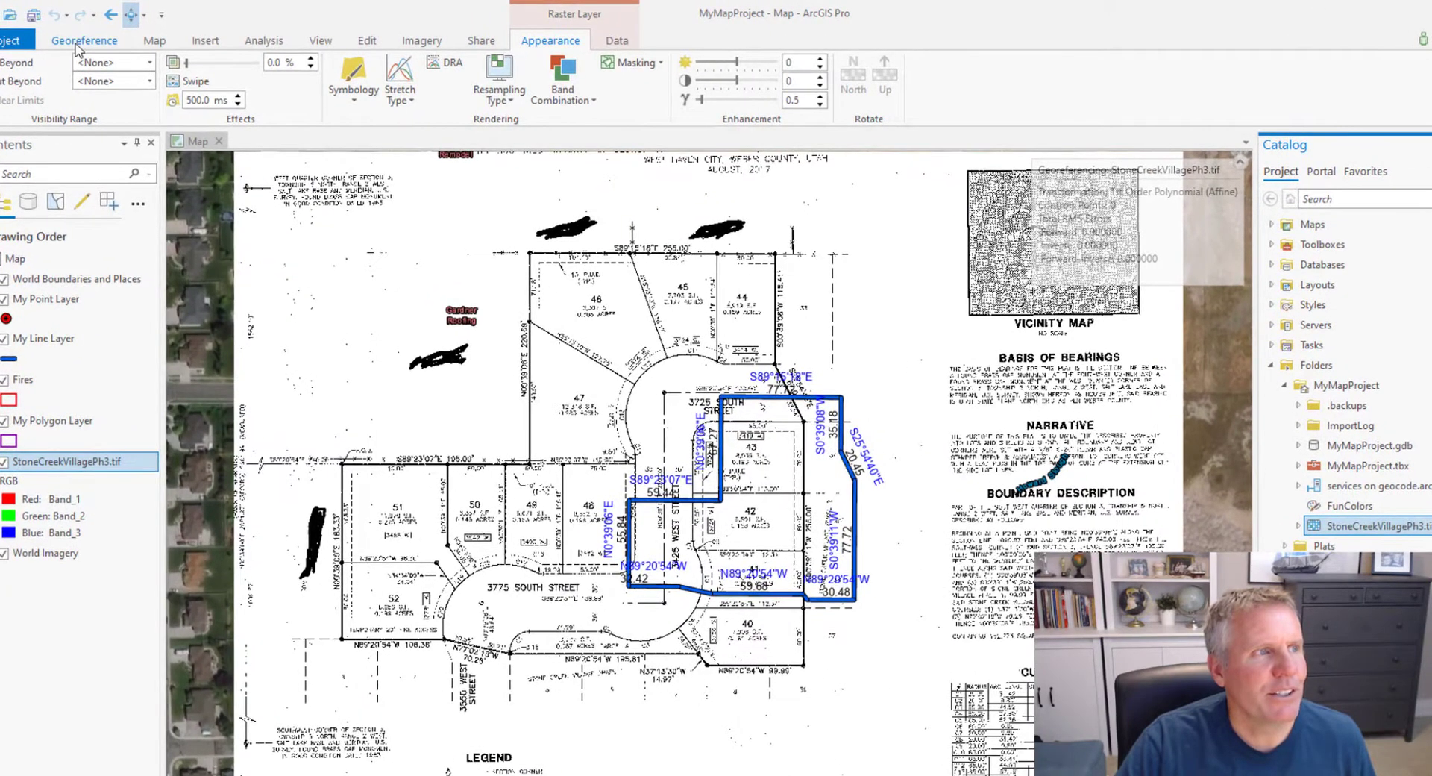
Step: Move the plat raster right so it sits over the parcel
click(82, 42)
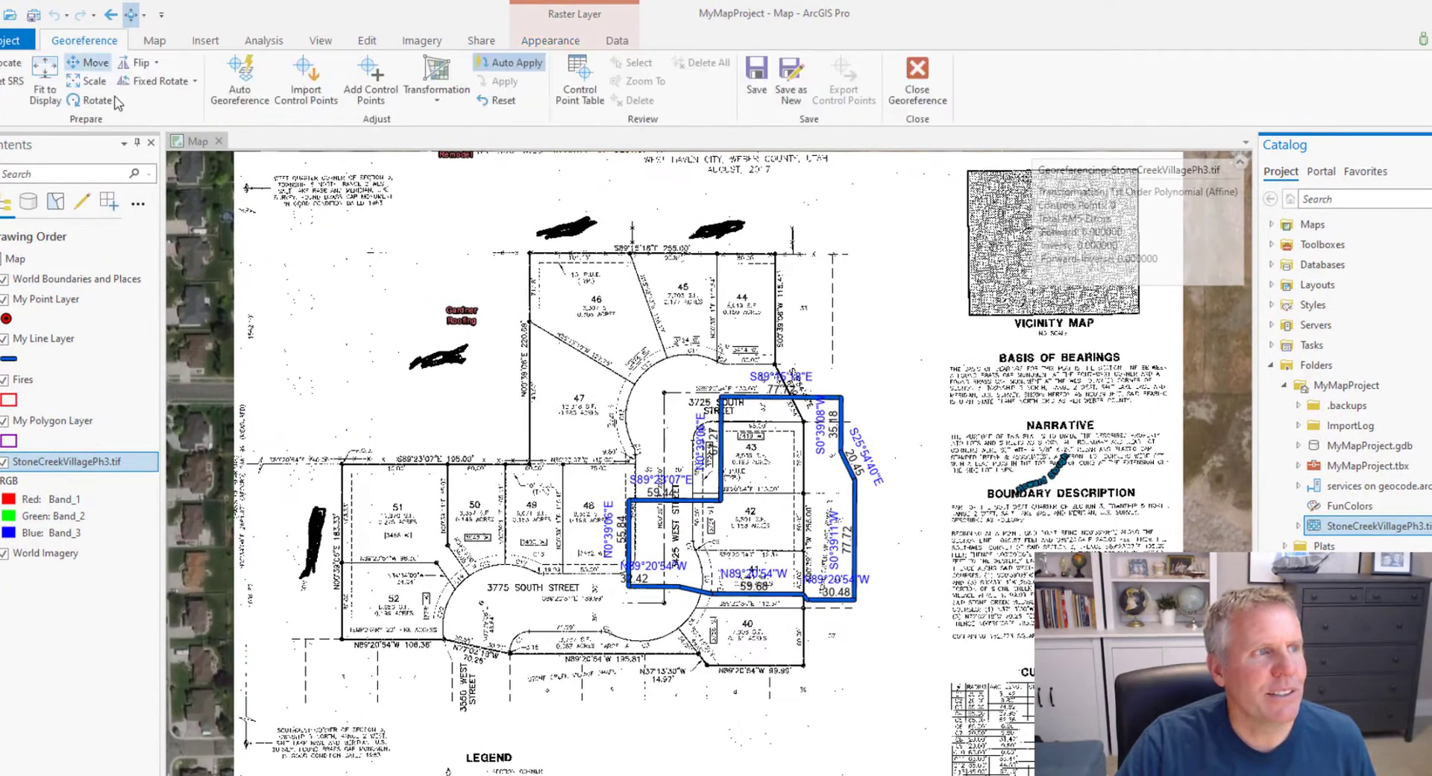
click(89, 62)
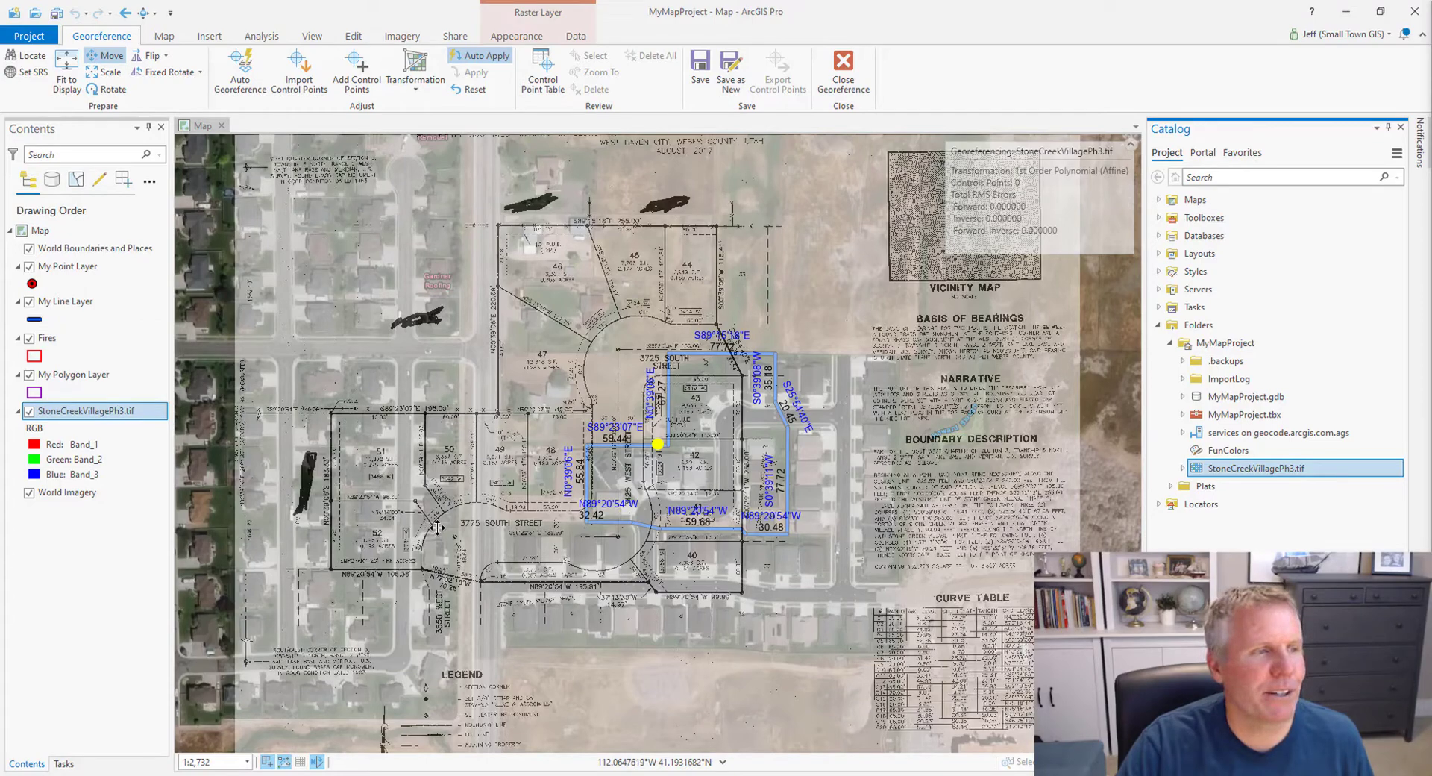
drag(407, 546, 653, 500)
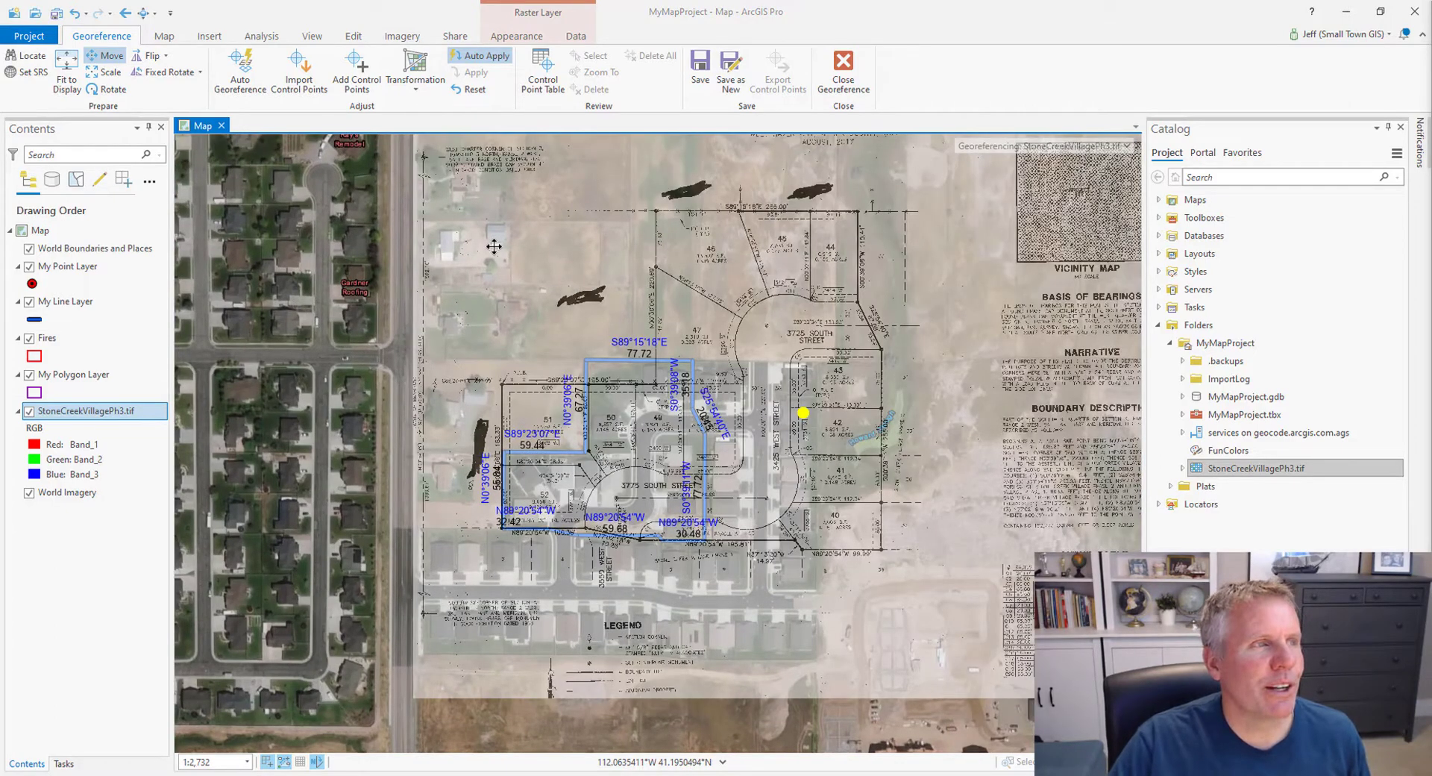
Step: Scale the plat raster down from its top-right handle to fit the blue parcel outline
click(105, 71)
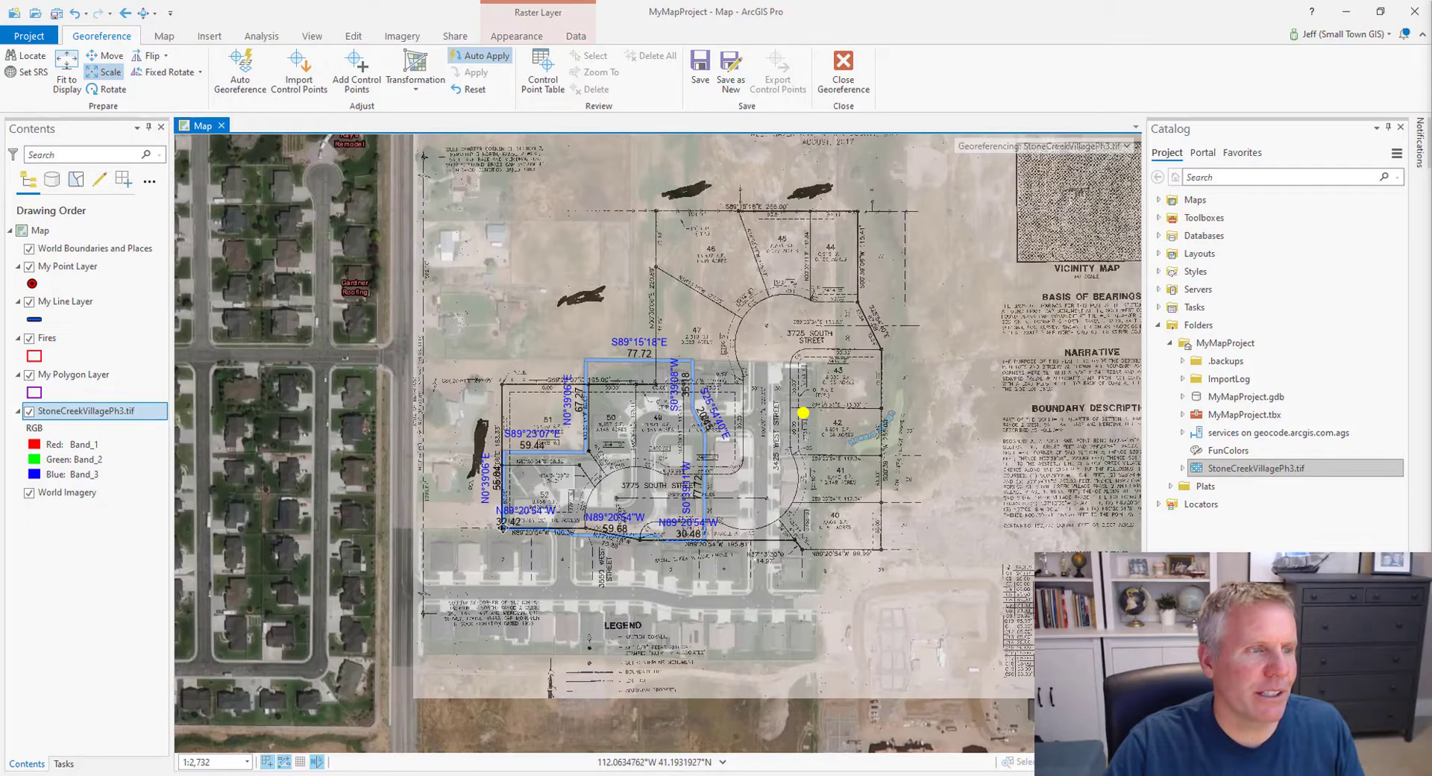
click(502, 527)
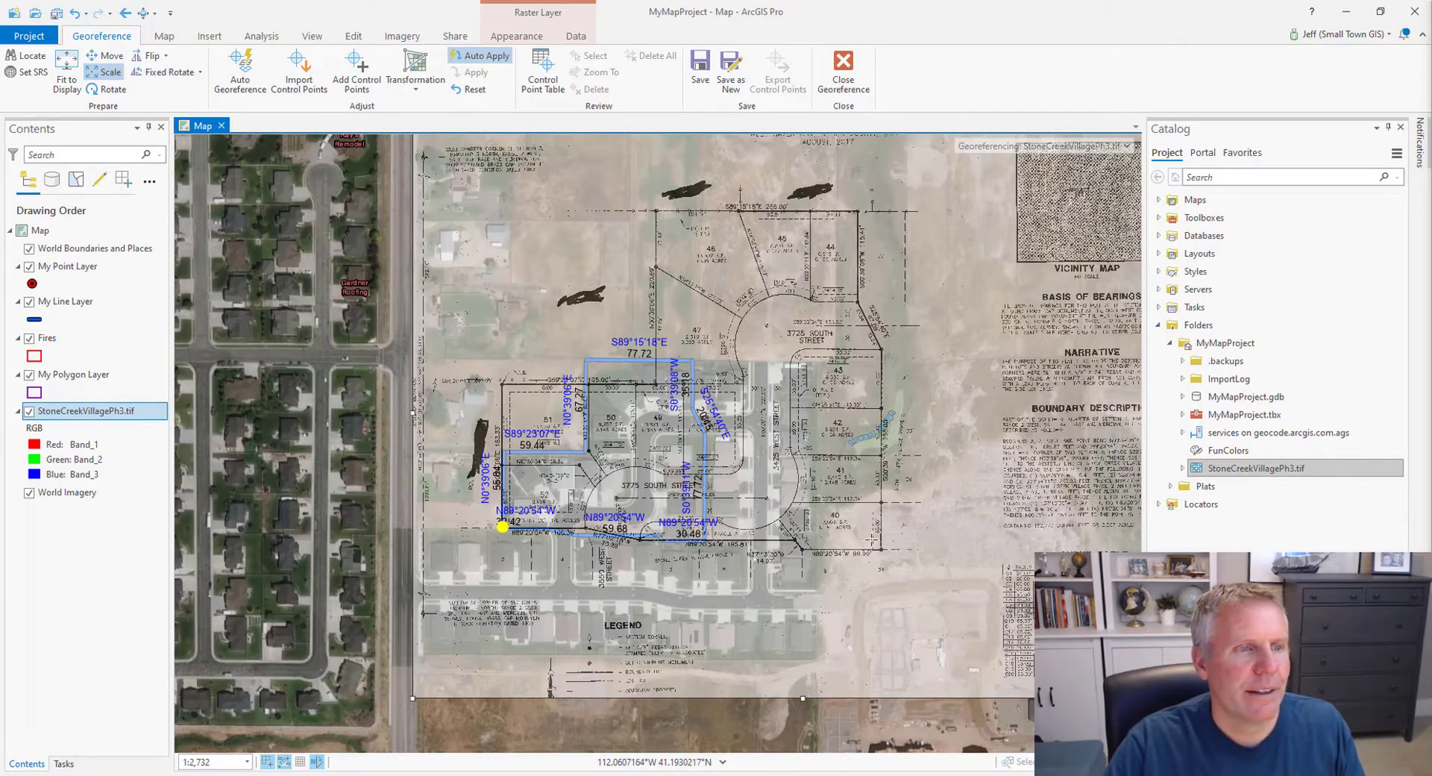
scroll(902, 522, down, 2)
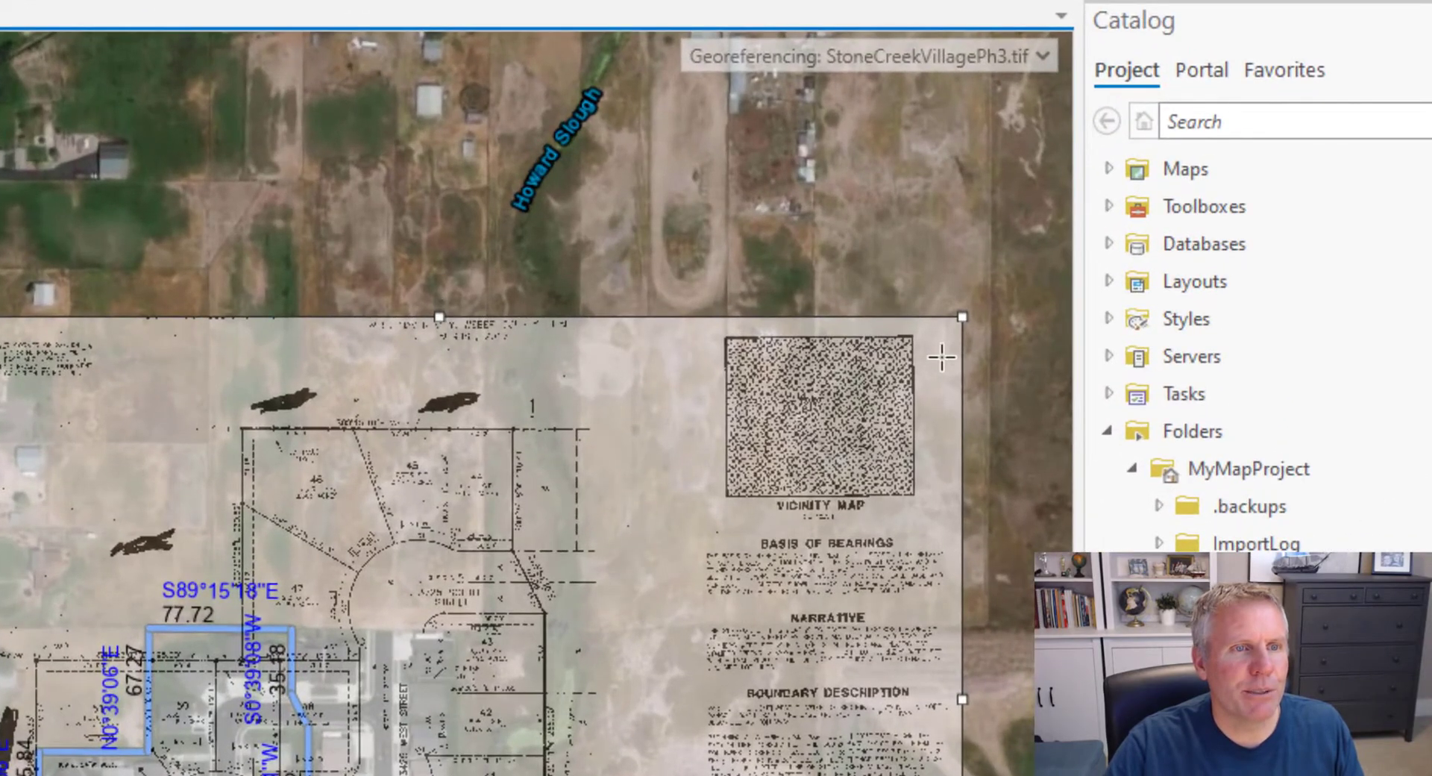
drag(962, 316, 586, 505)
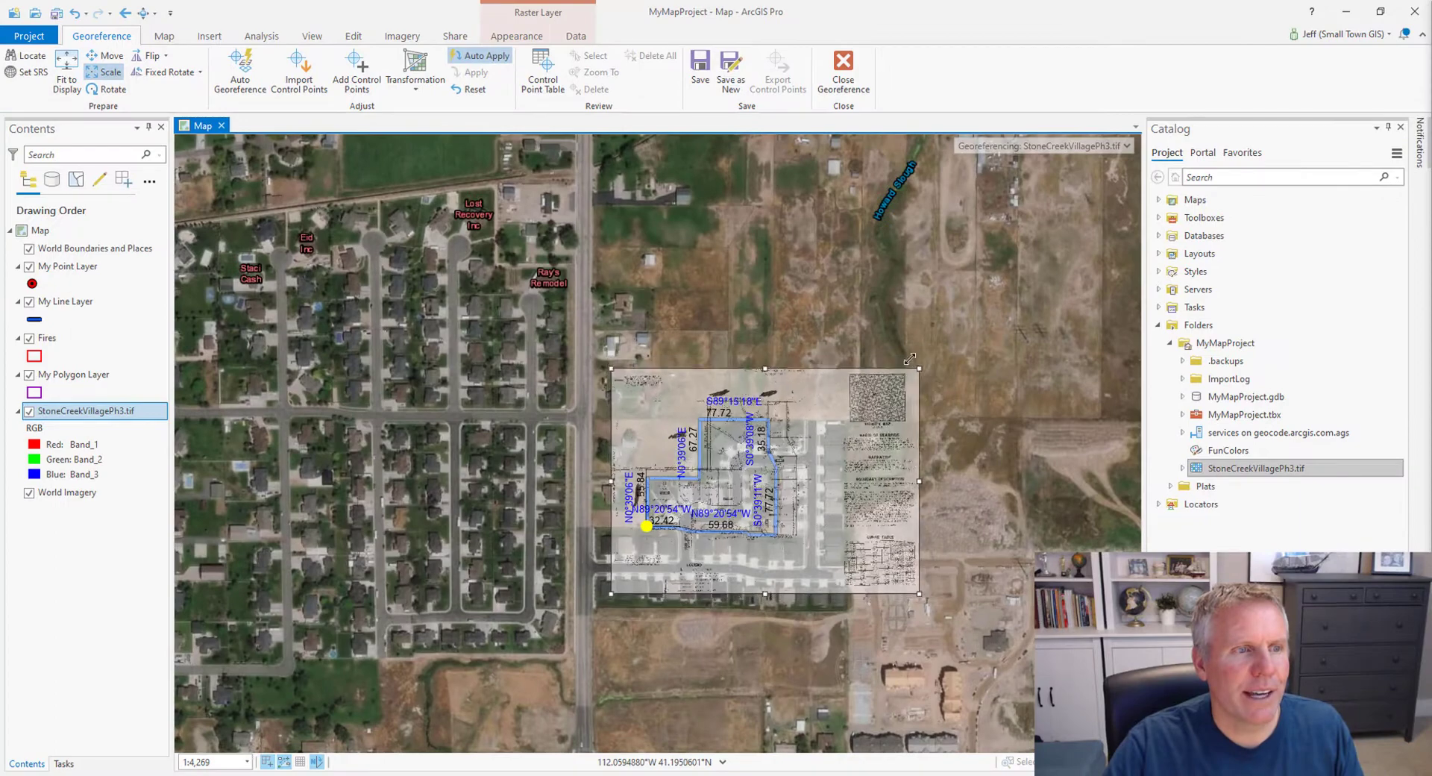
drag(910, 358, 876, 378)
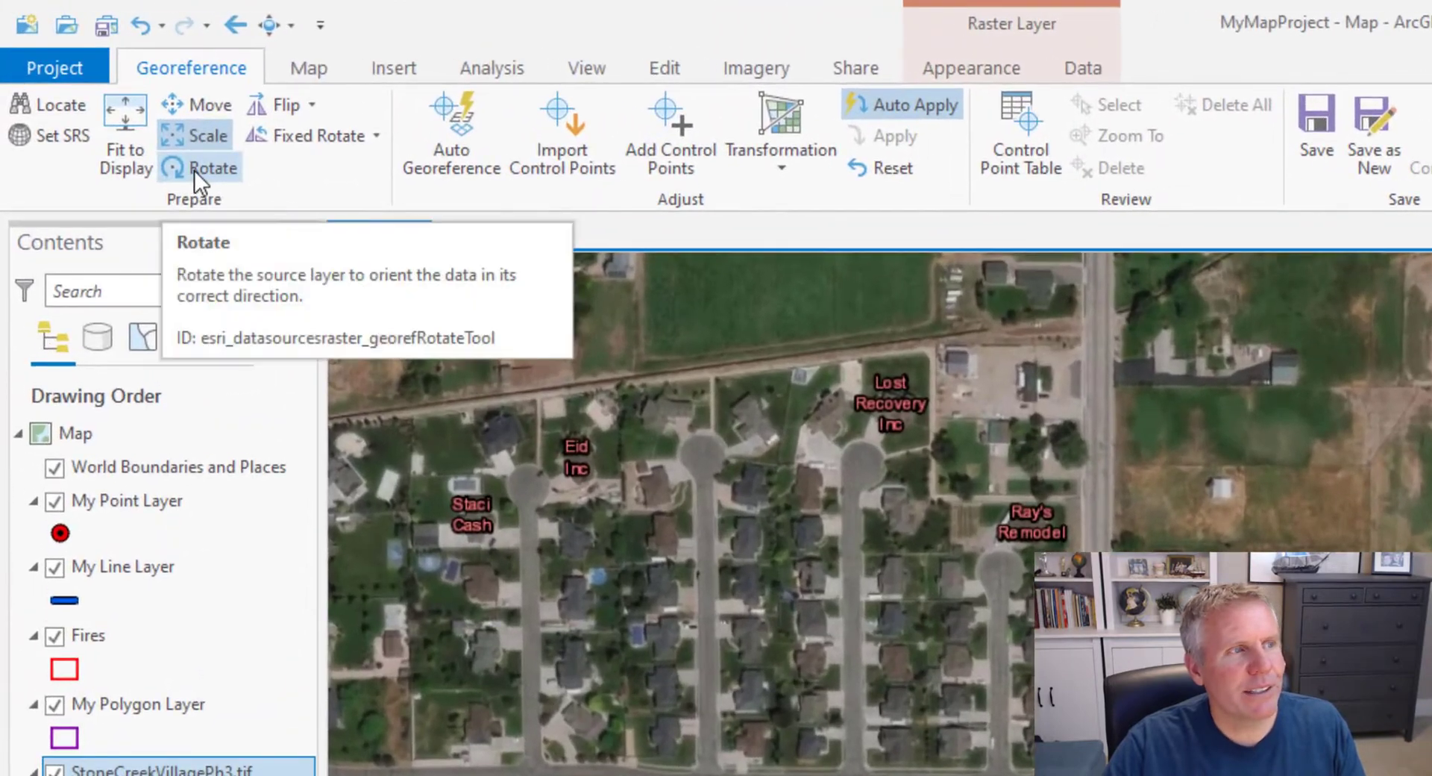
Step: Activate the Rotate tool for the plat raster and zoom in over the parcel
click(194, 170)
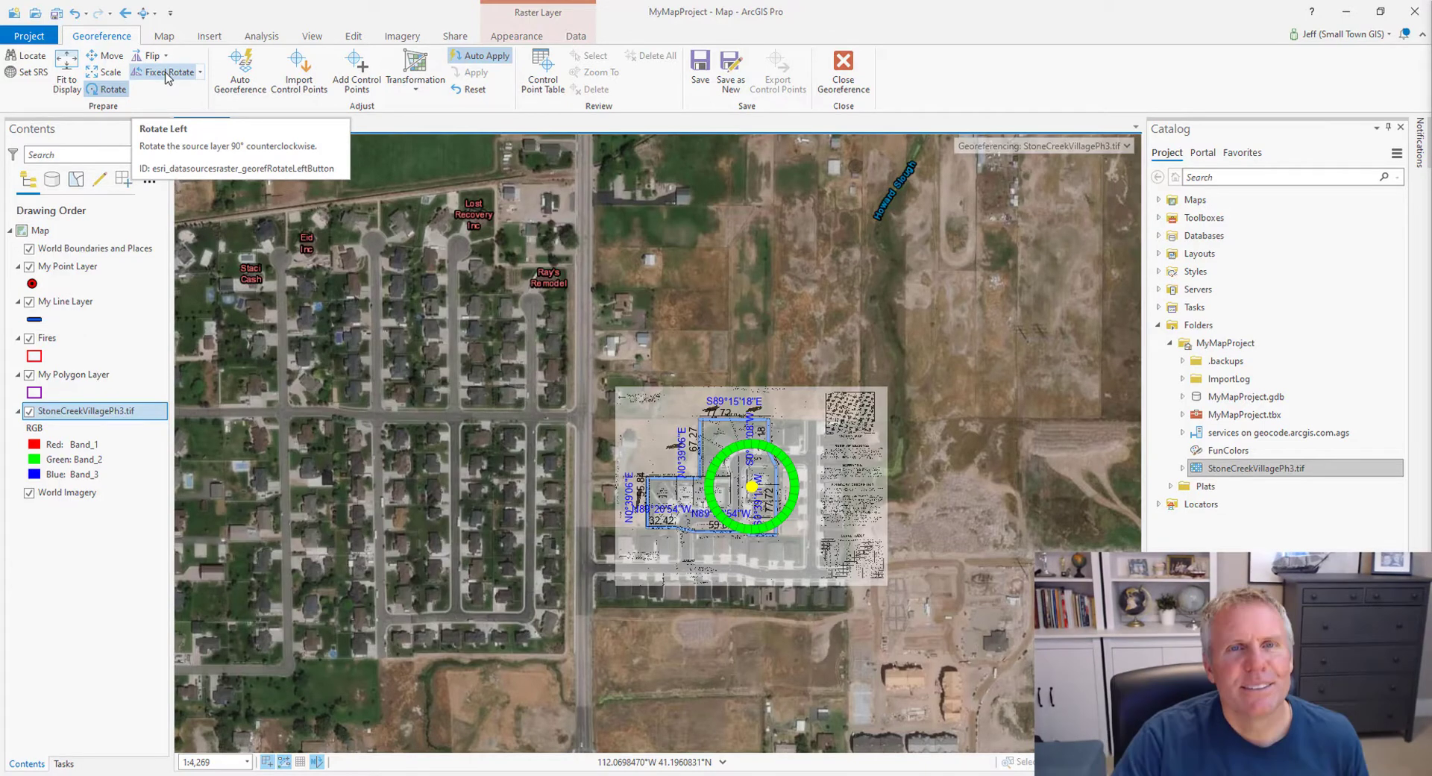
scroll(875, 486, up, 2)
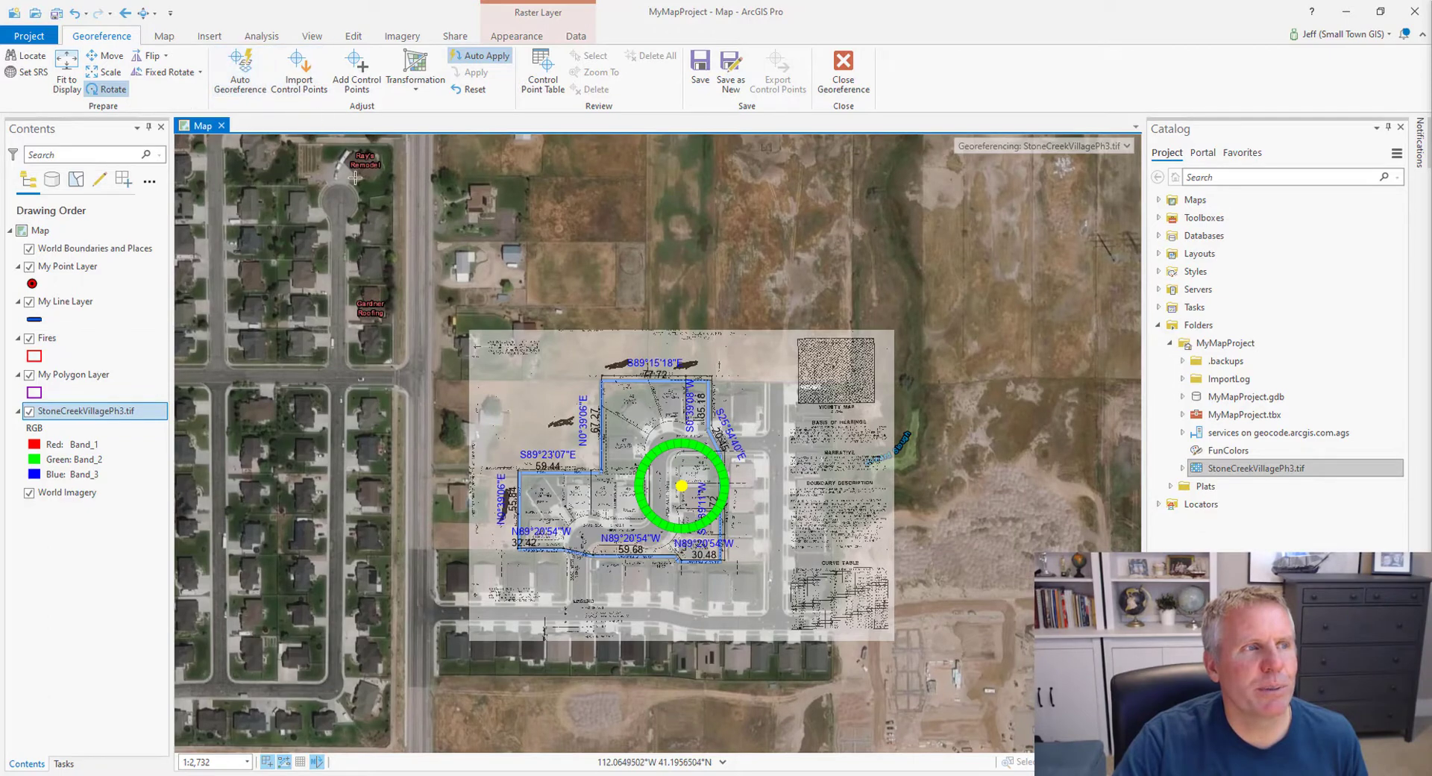
Step: Add a control point linking the plat's parcel corner to the matching boundary vertex
click(360, 71)
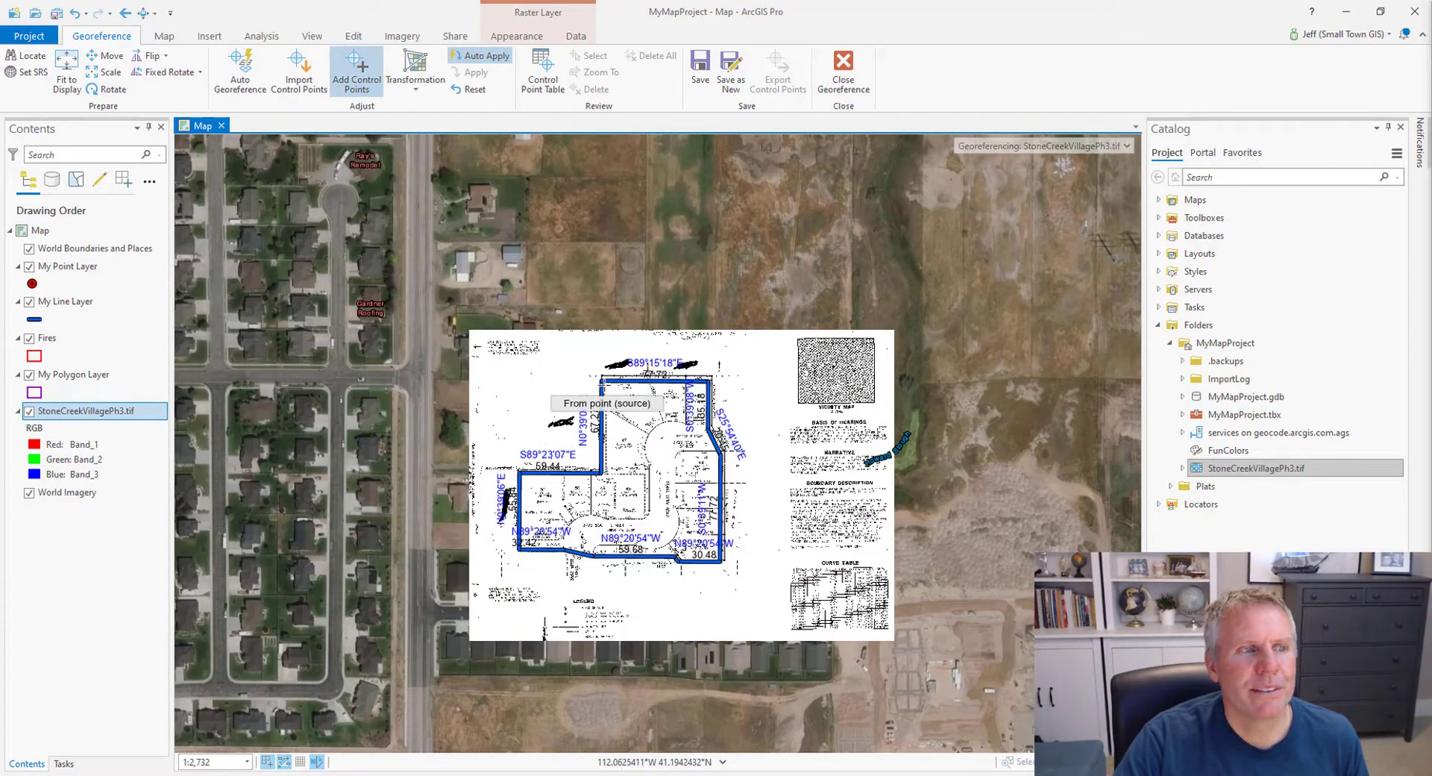
scroll(528, 534, up, 5)
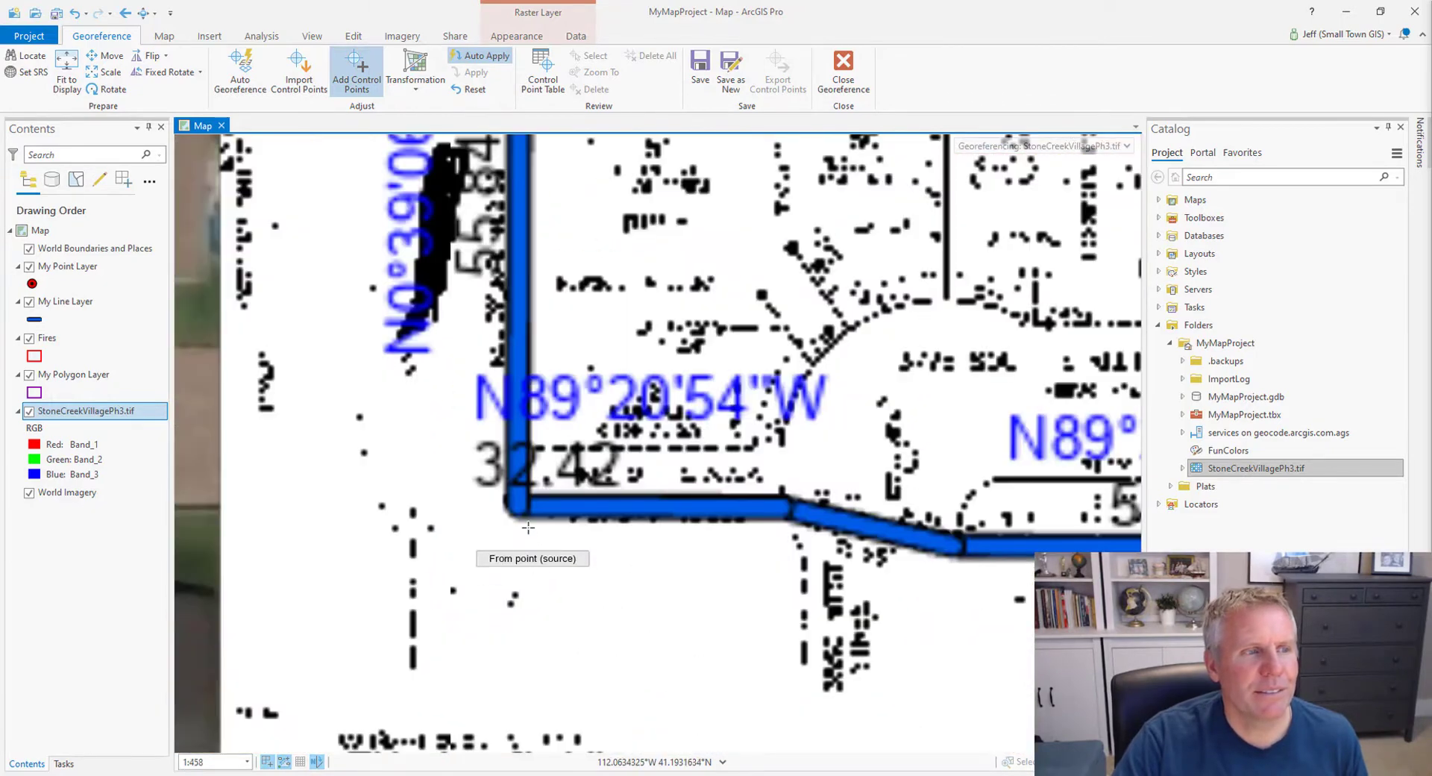
scroll(525, 533, up, 3)
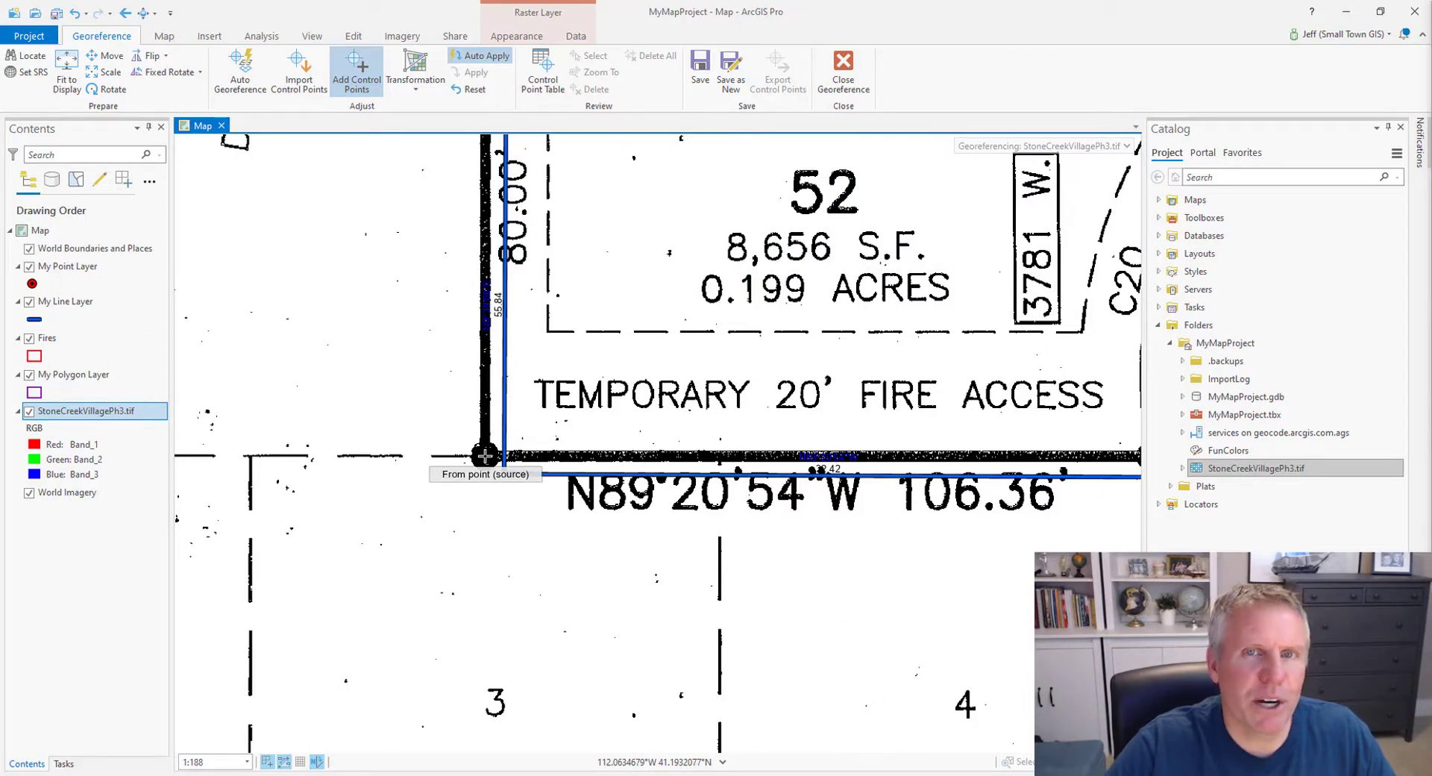
click(485, 454)
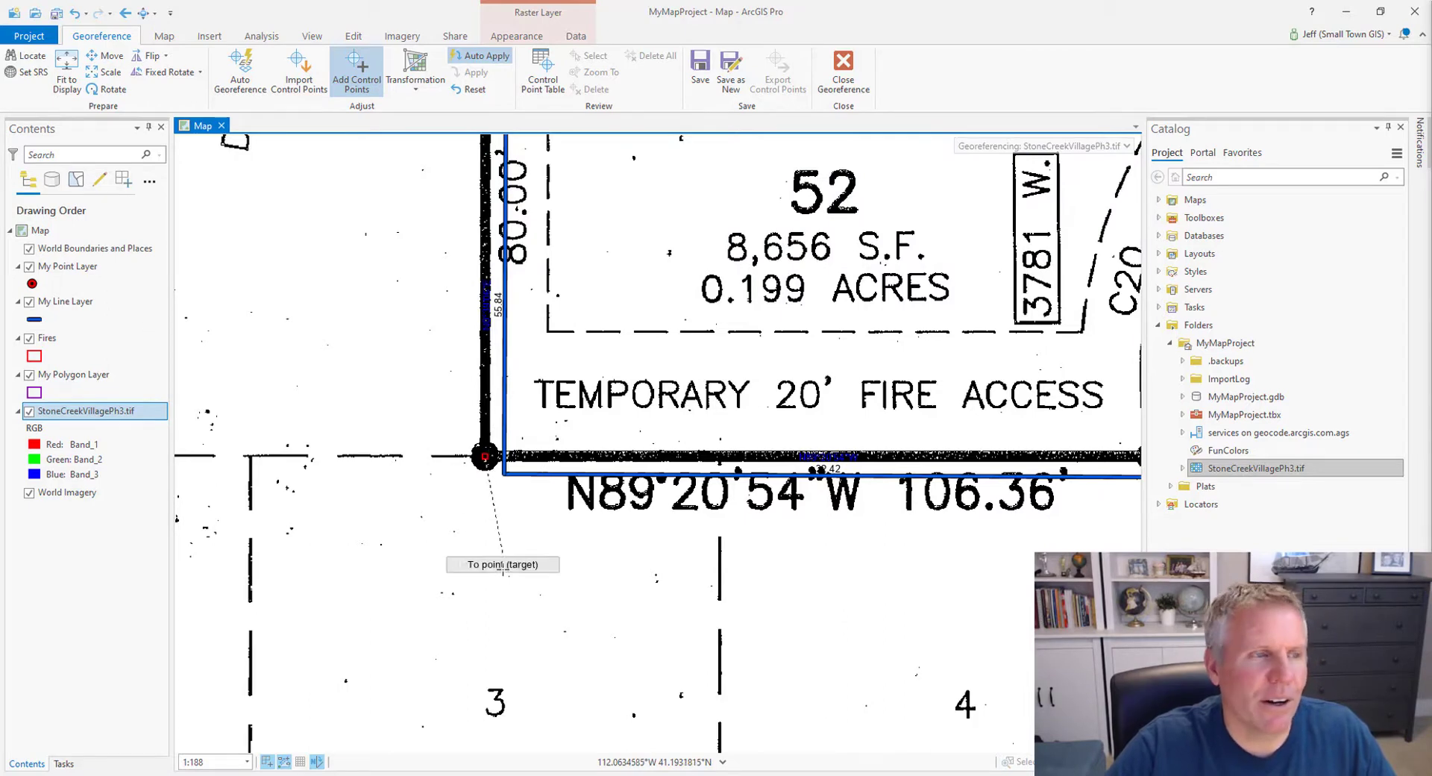
click(504, 473)
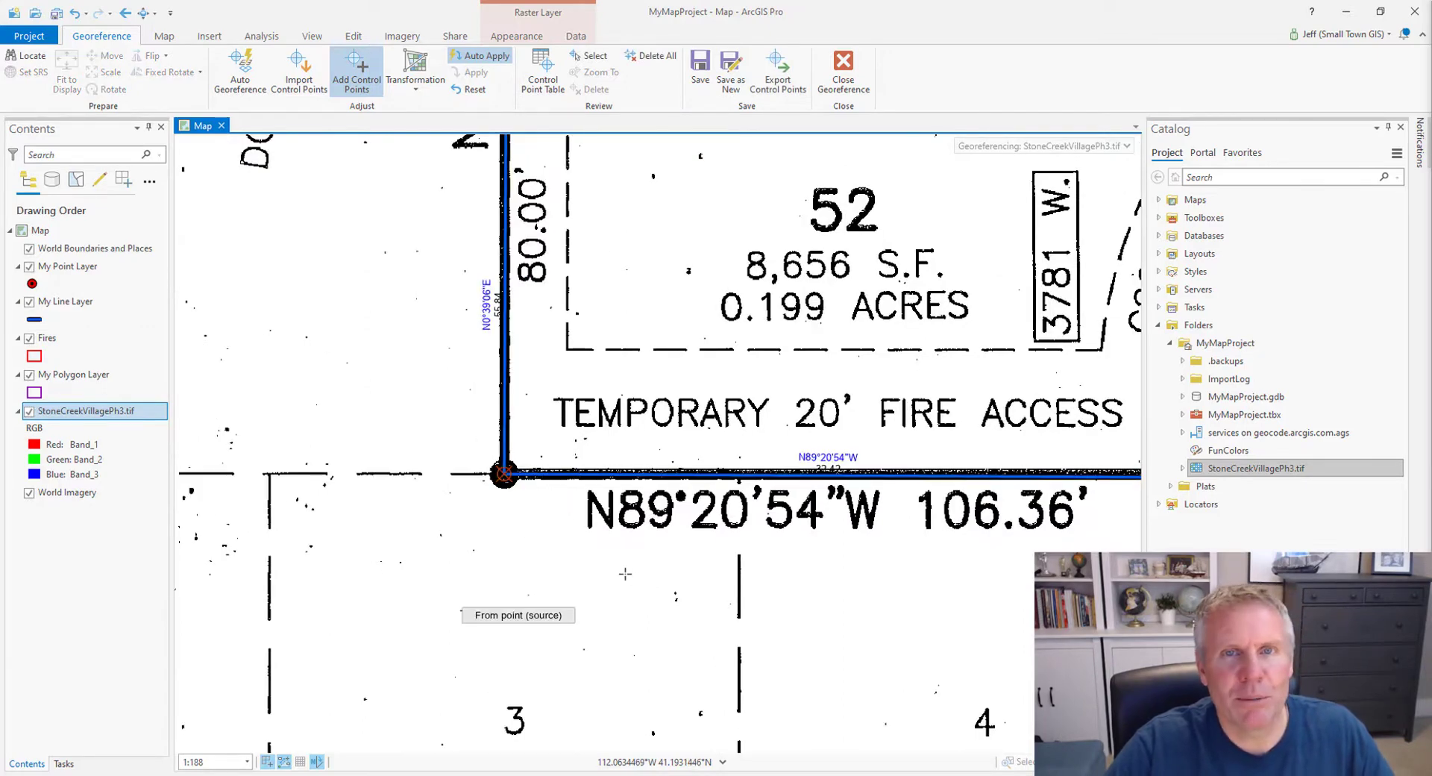
Step: Add a control point tying the plat's north-east corner to the boundary line's corner vertex
scroll(621, 574, down, 5)
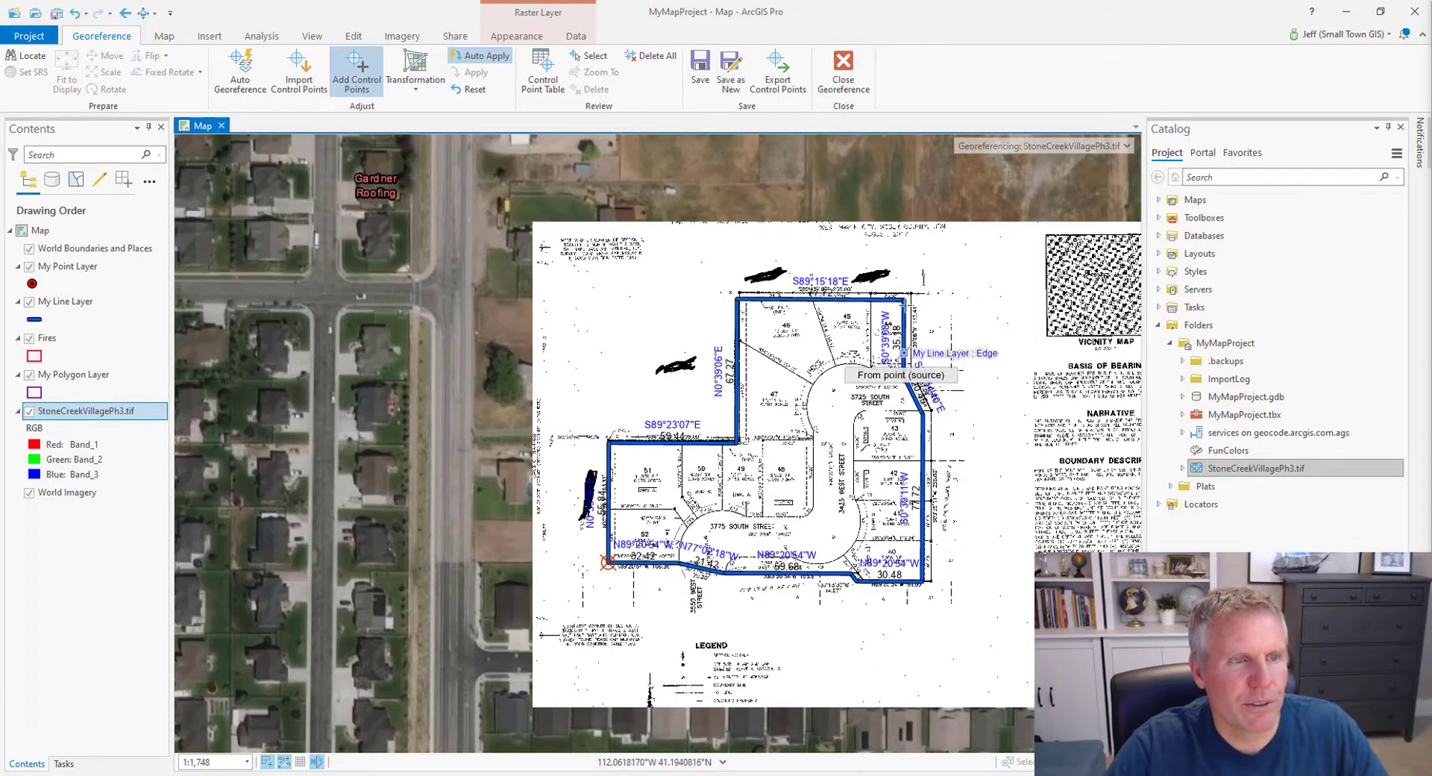
key(c)
drag(926, 332, 910, 339)
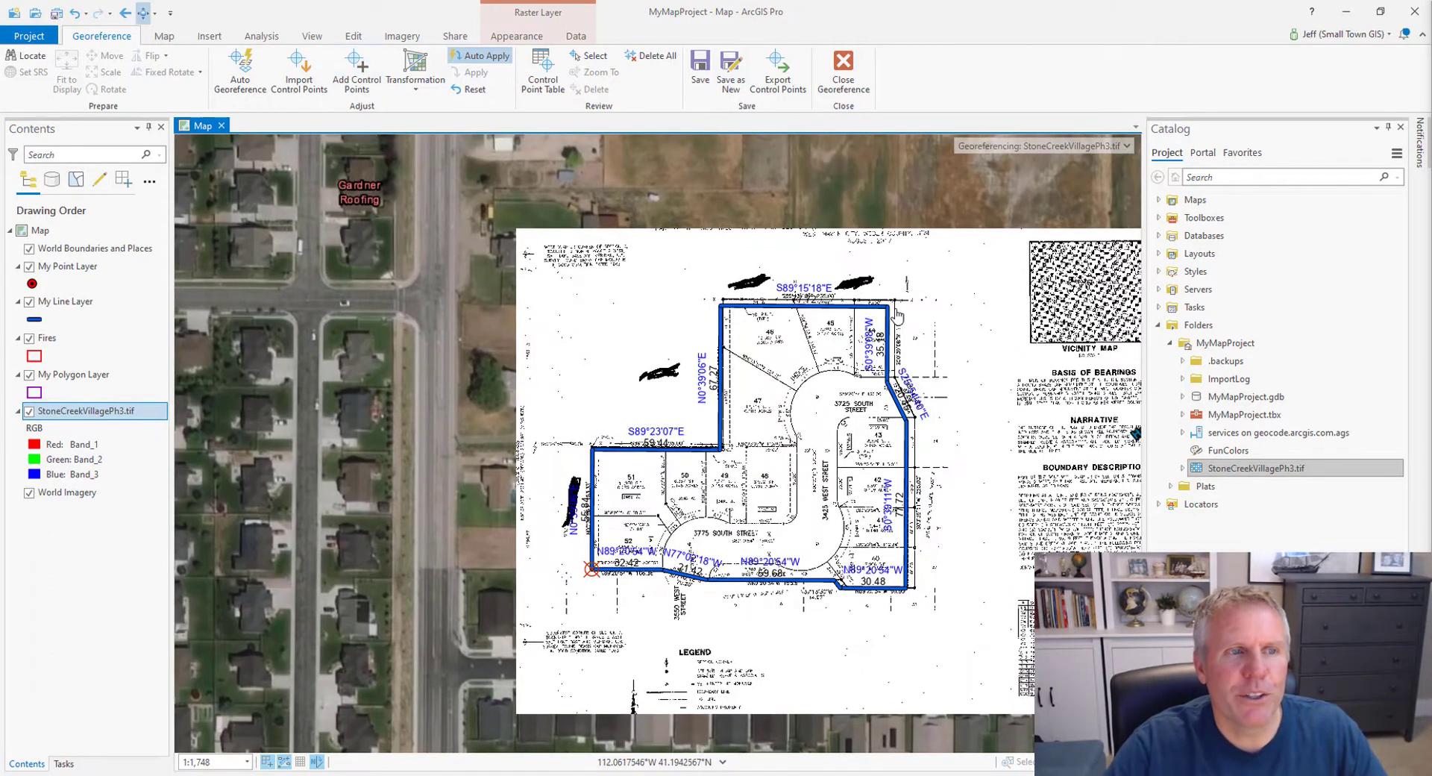
scroll(897, 316, up, 4)
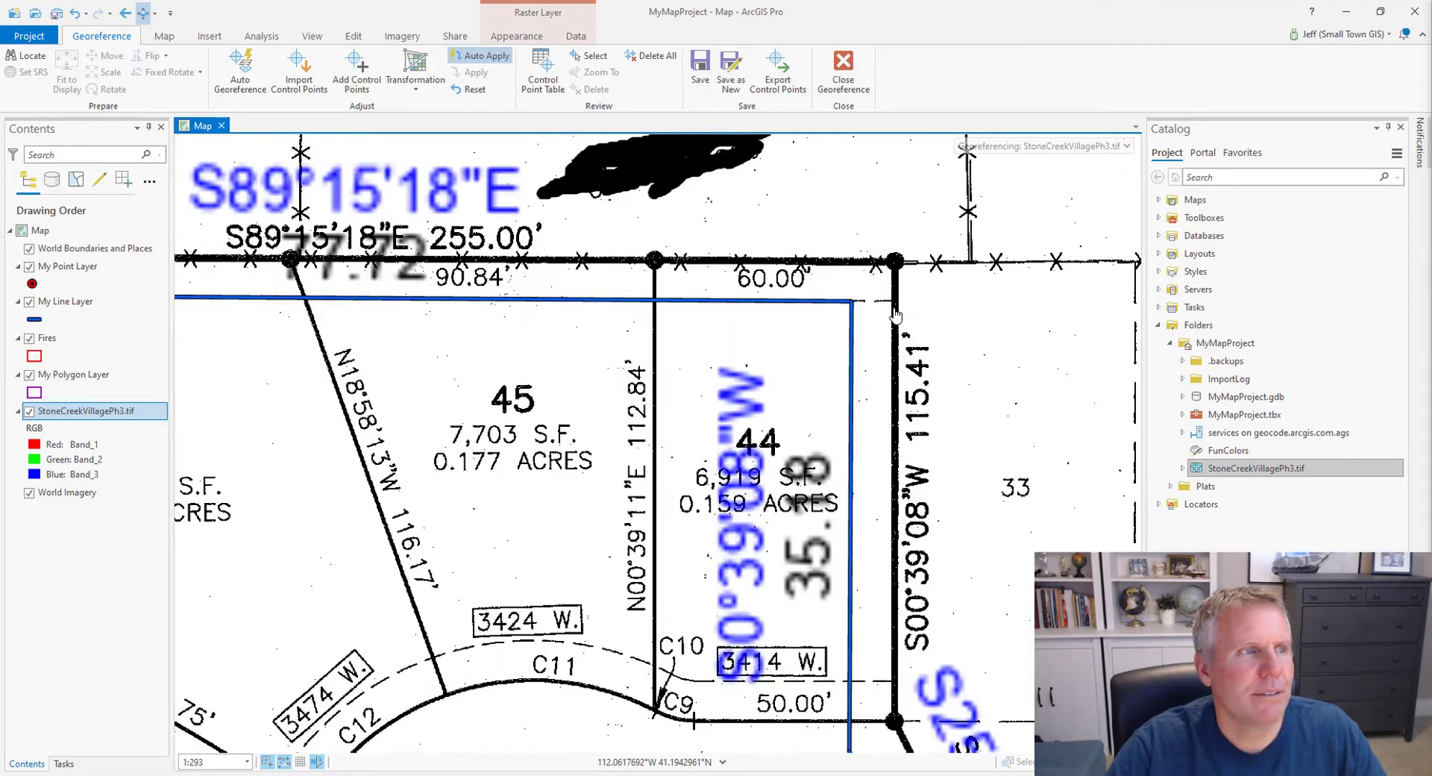
click(356, 71)
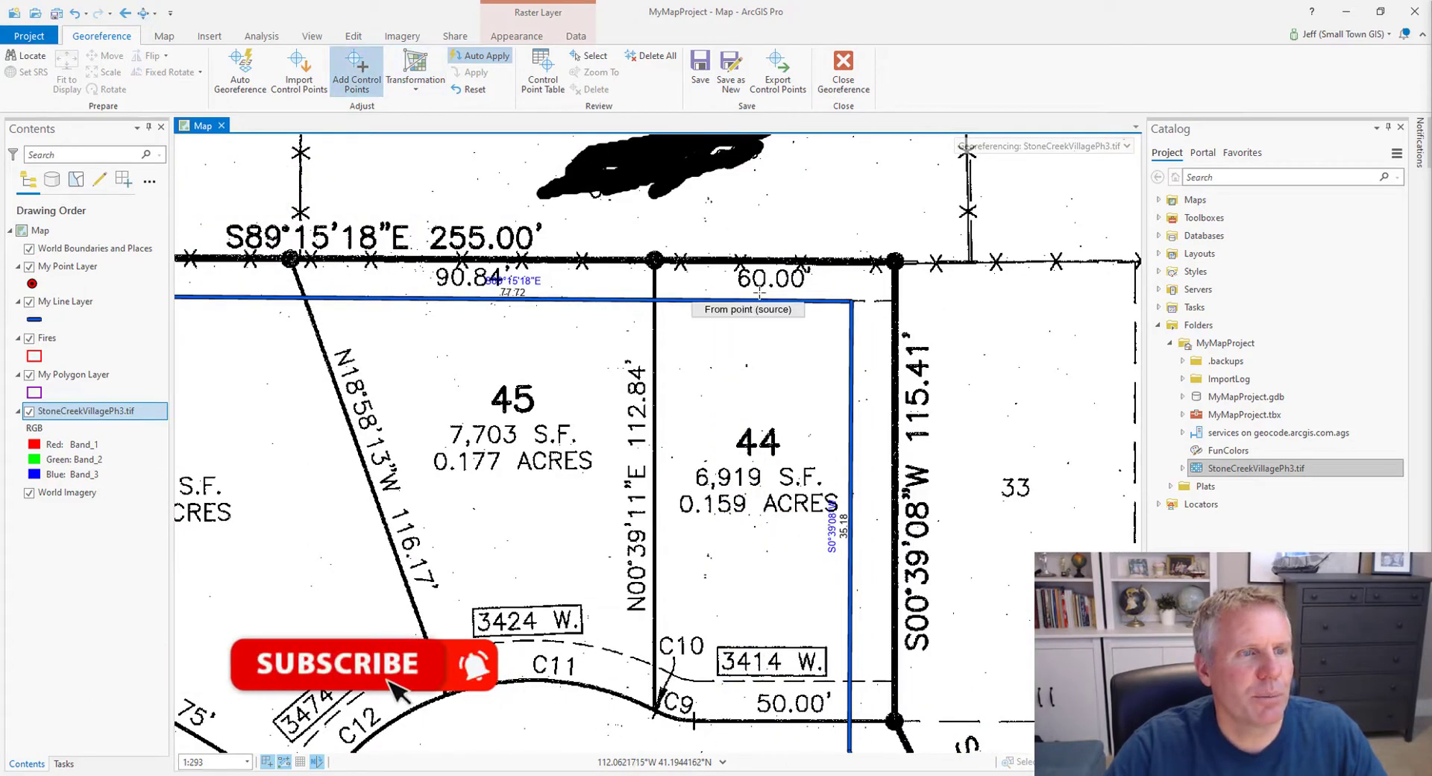
click(895, 261)
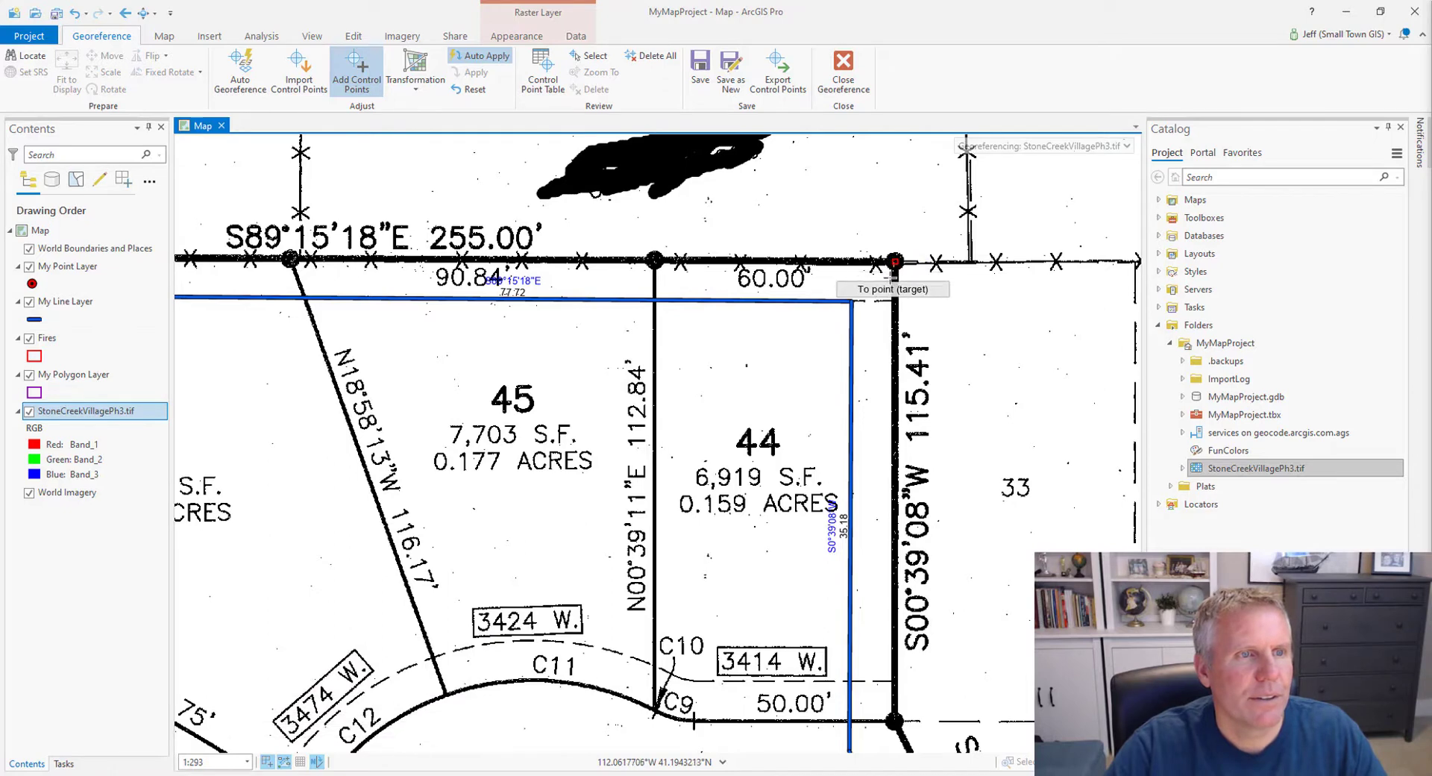
click(851, 302)
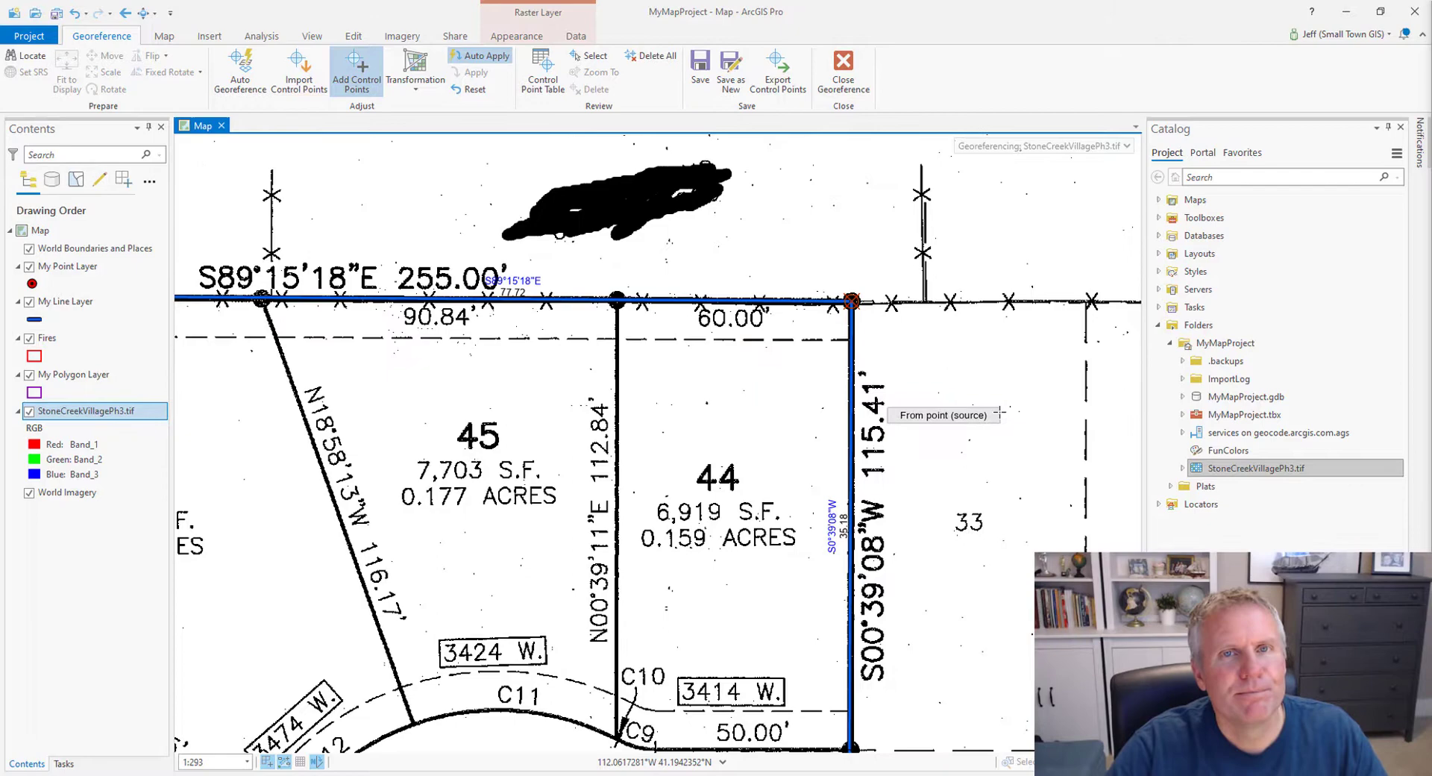
scroll(1000, 410, down, 4)
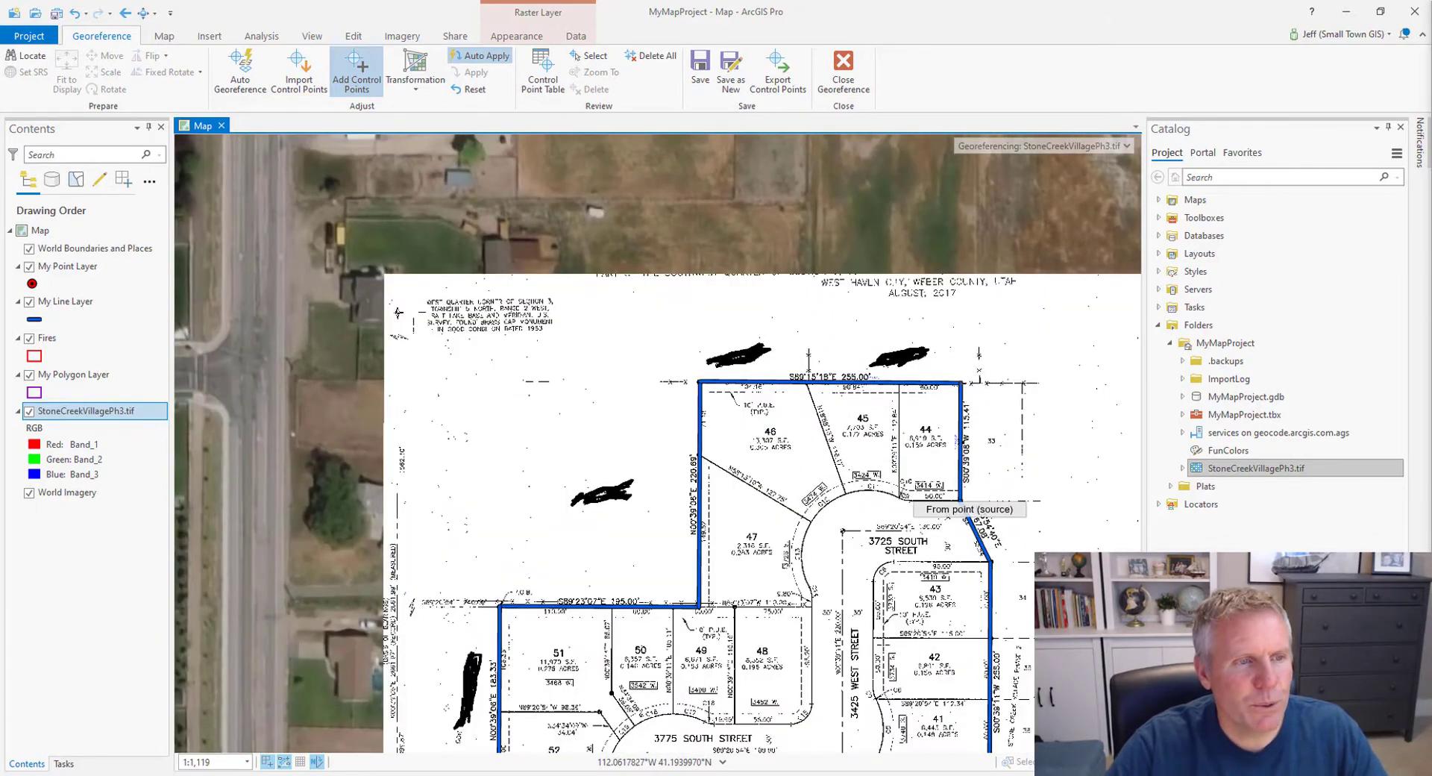
drag(911, 501, 880, 268)
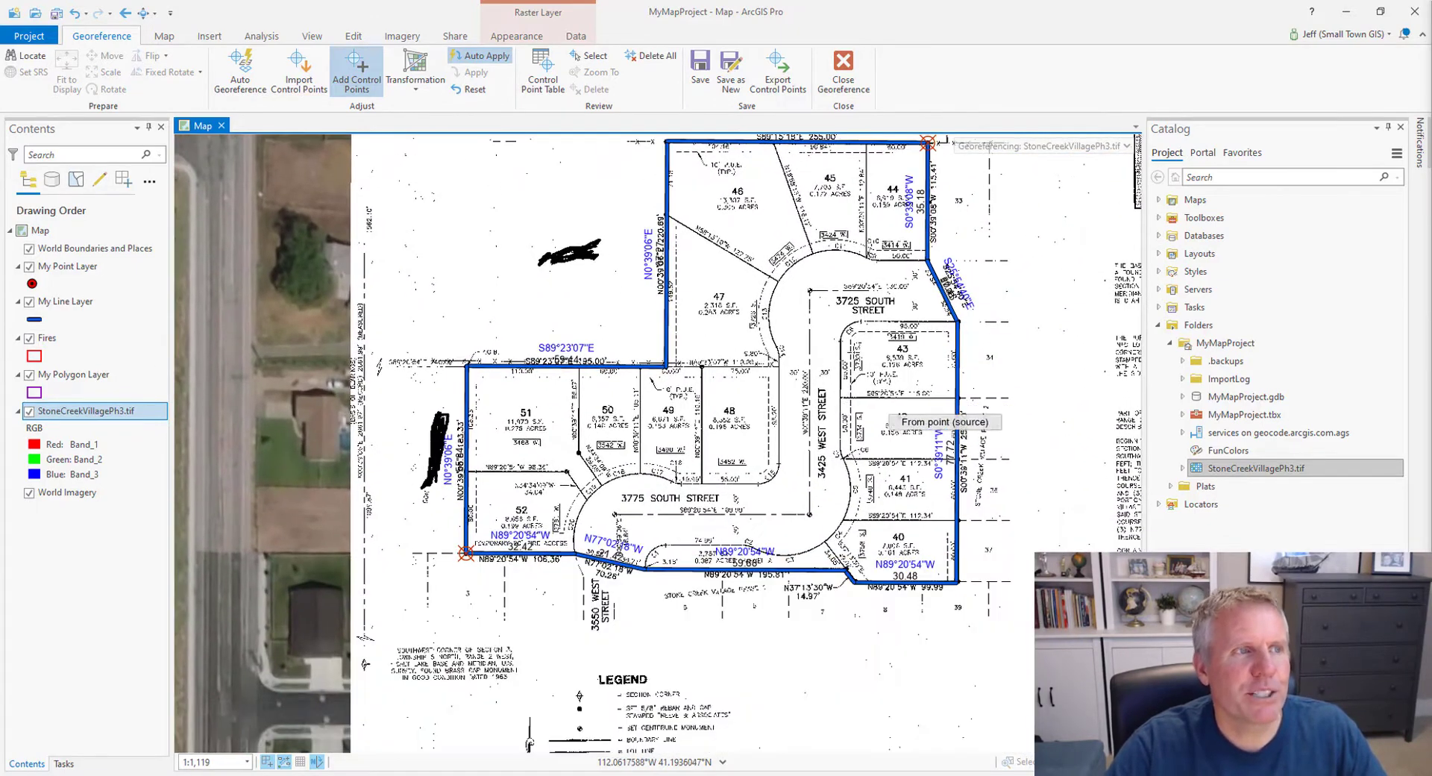
click(416, 90)
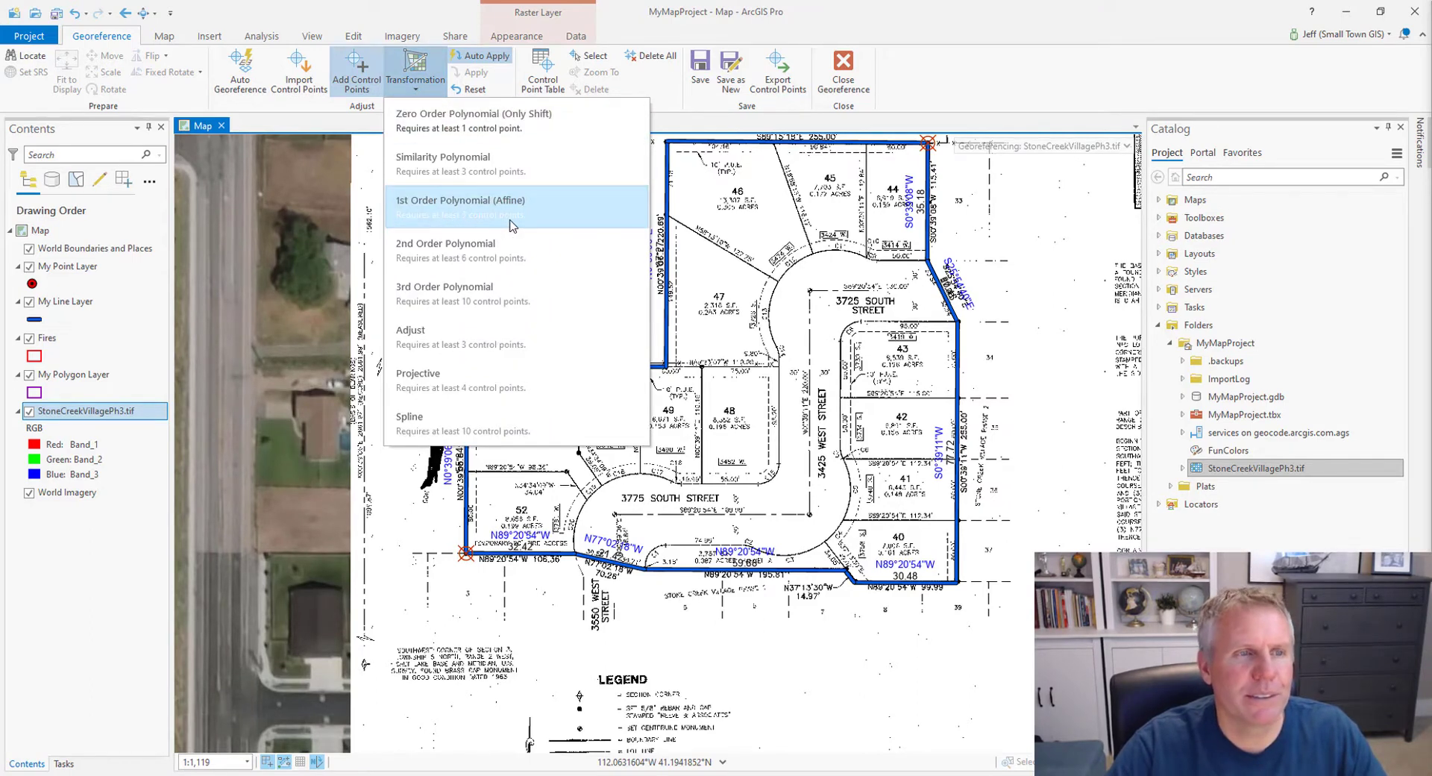
Step: Link the plat's south-east corner to the boundary line's south-east vertex with a third control point
scroll(960, 585, up, 6)
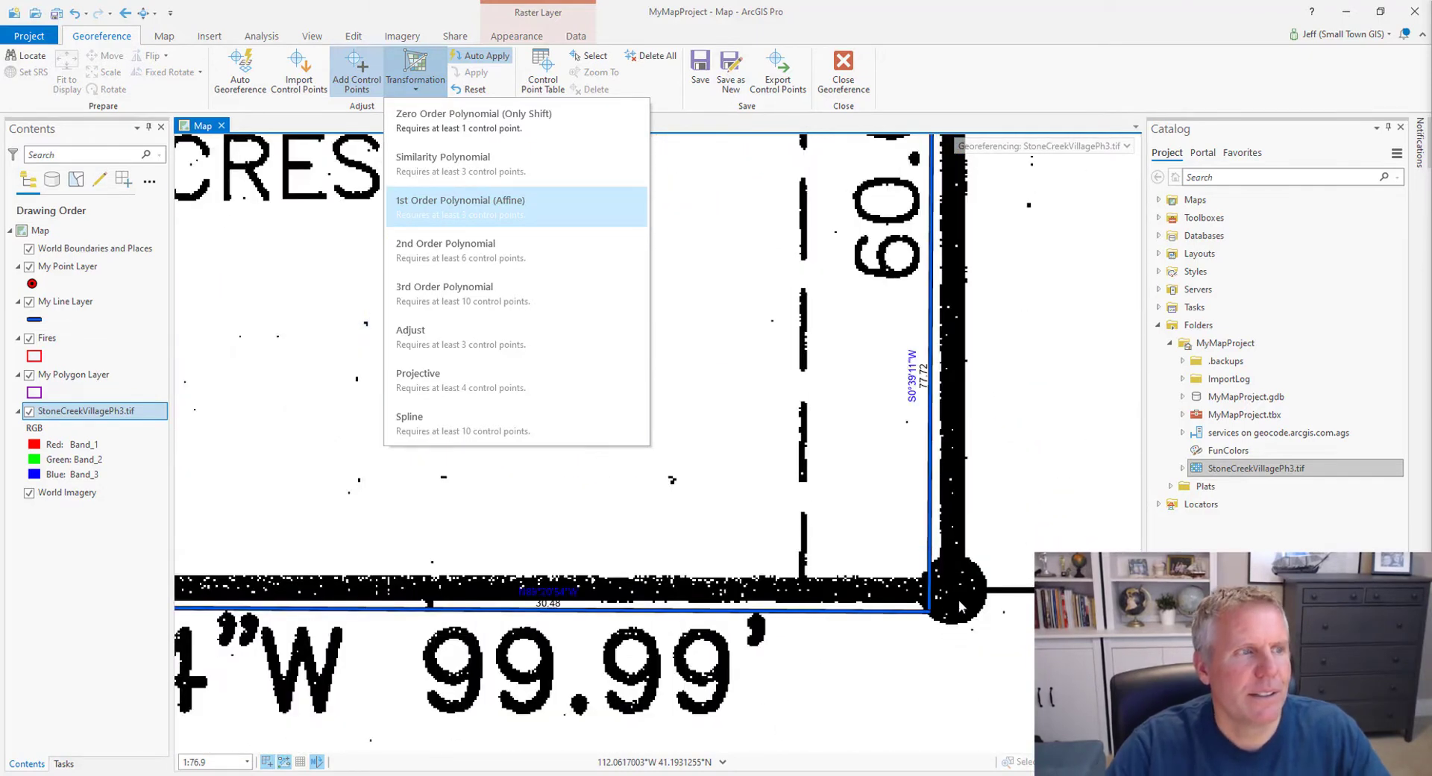
click(1006, 238)
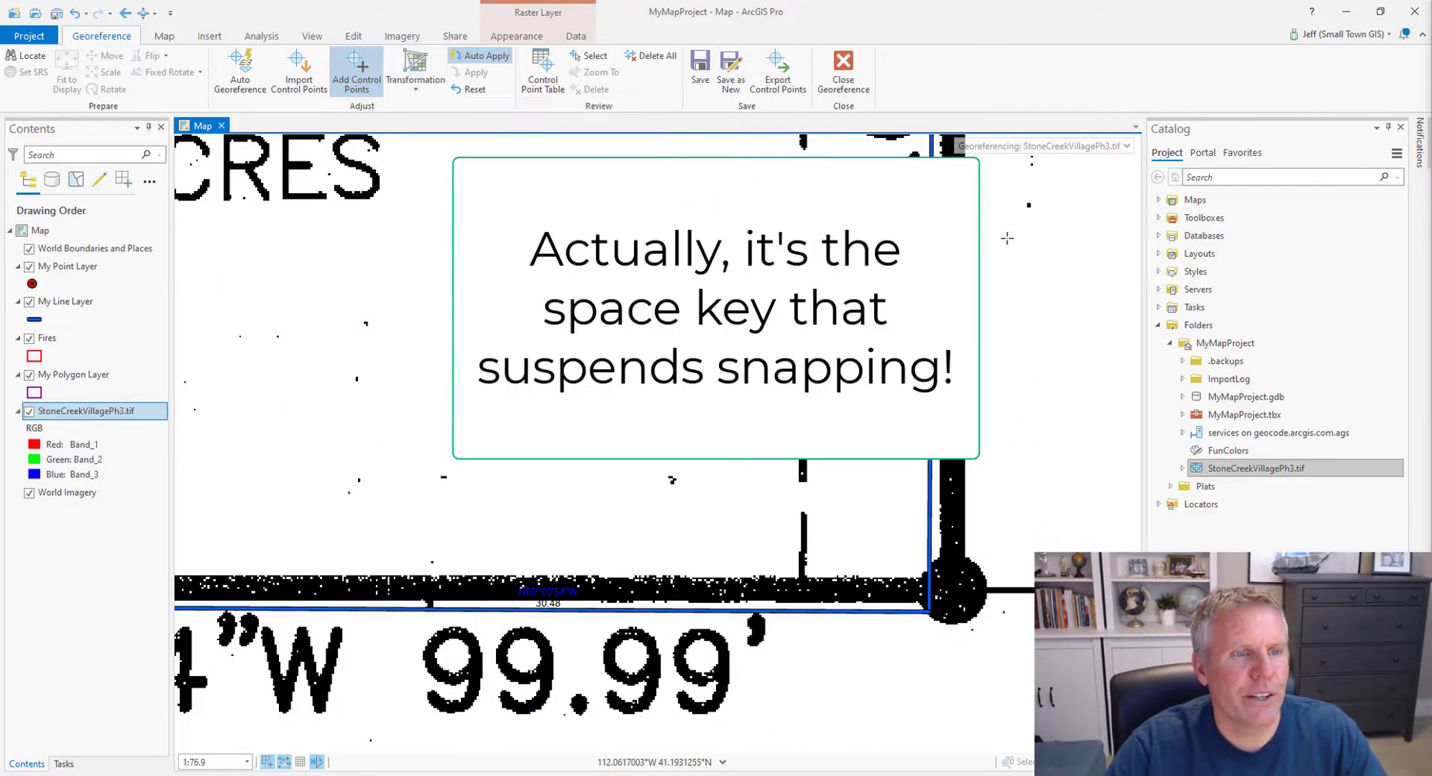
click(952, 591)
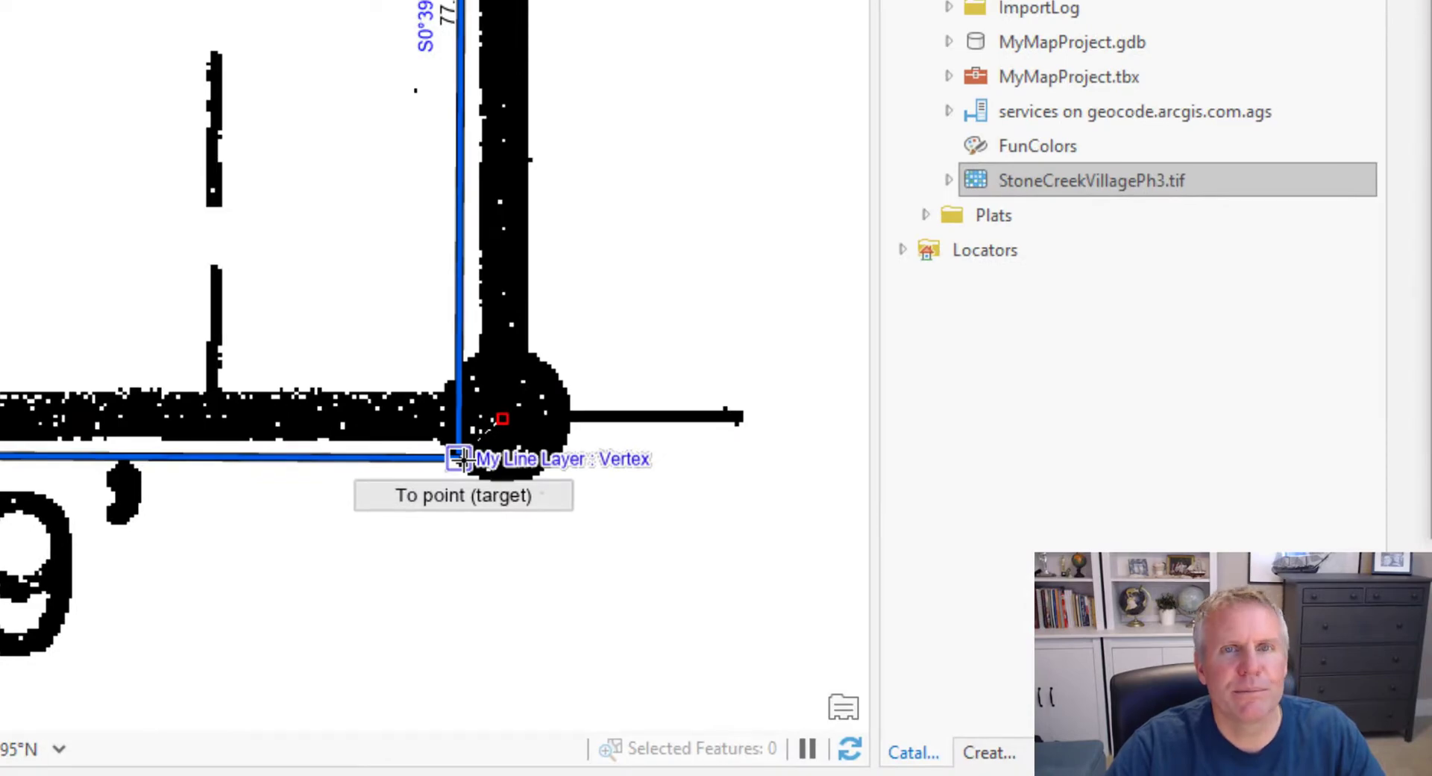
click(460, 457)
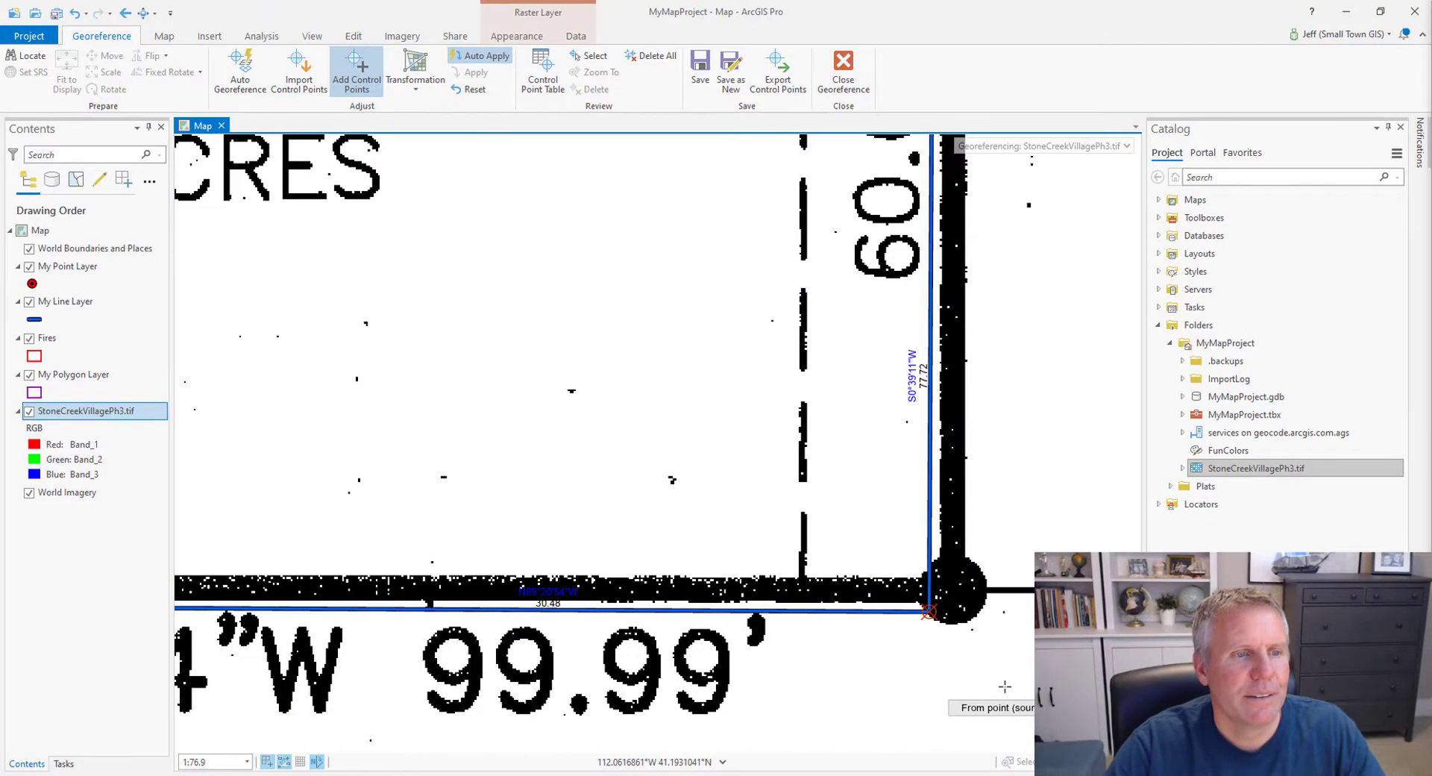
scroll(1005, 686, down, 8)
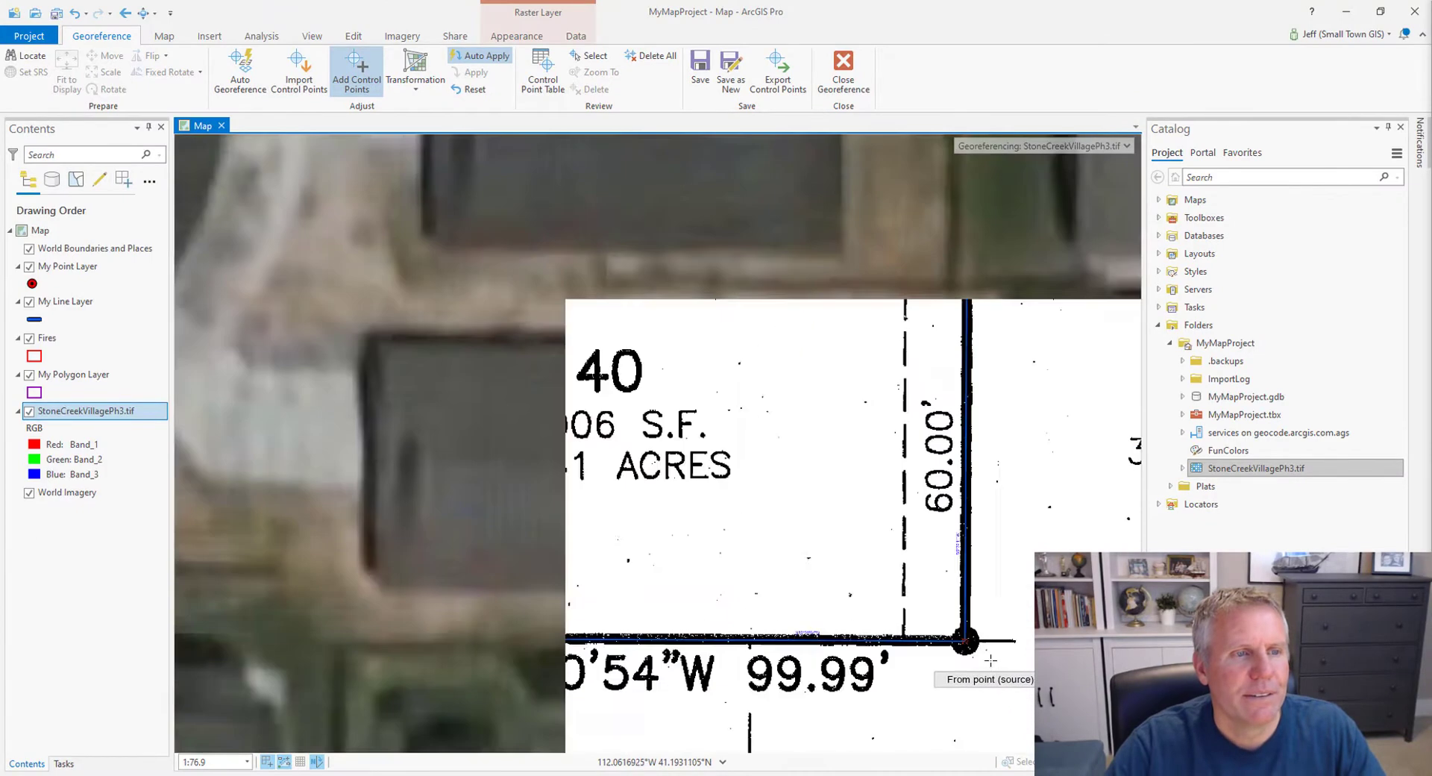
scroll(988, 656, down, 3)
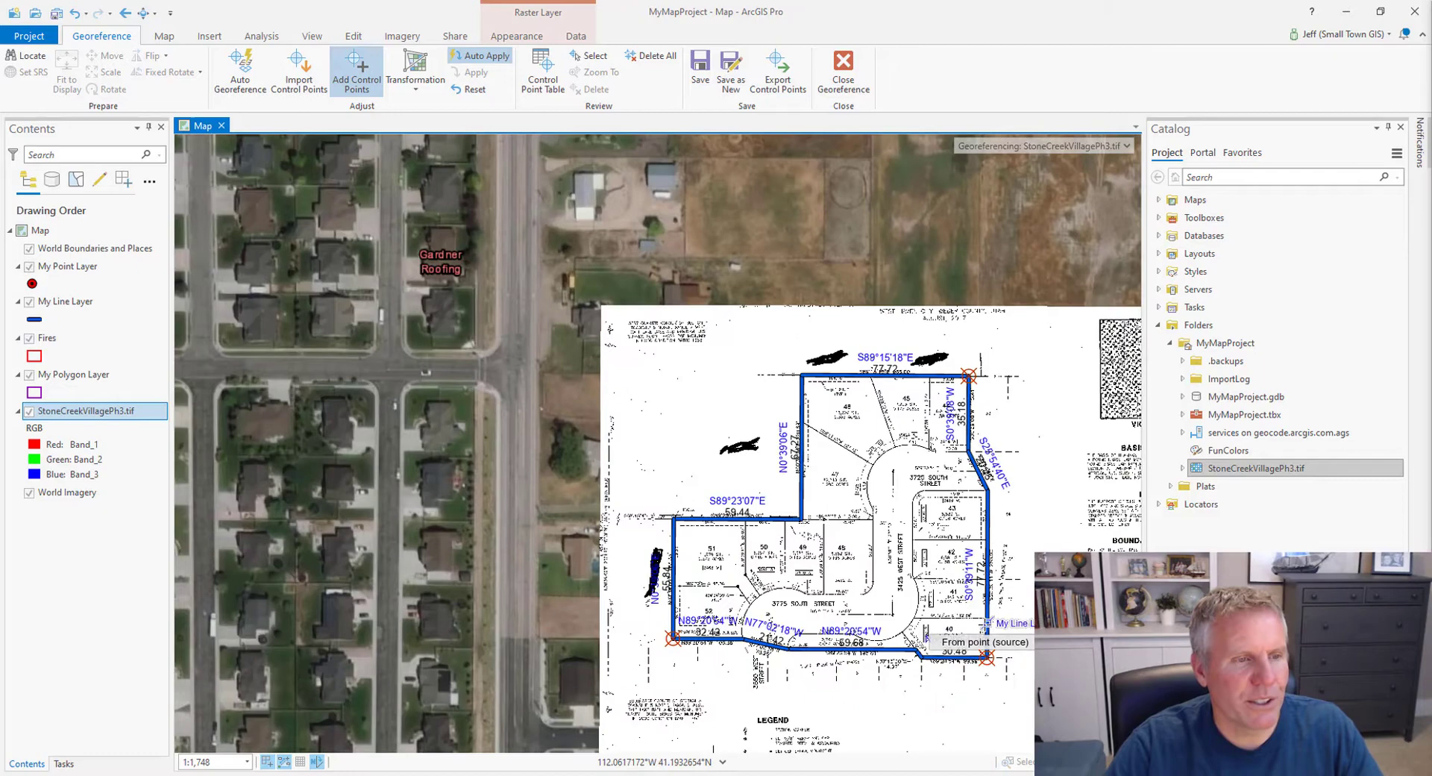
scroll(654, 516, up, 6)
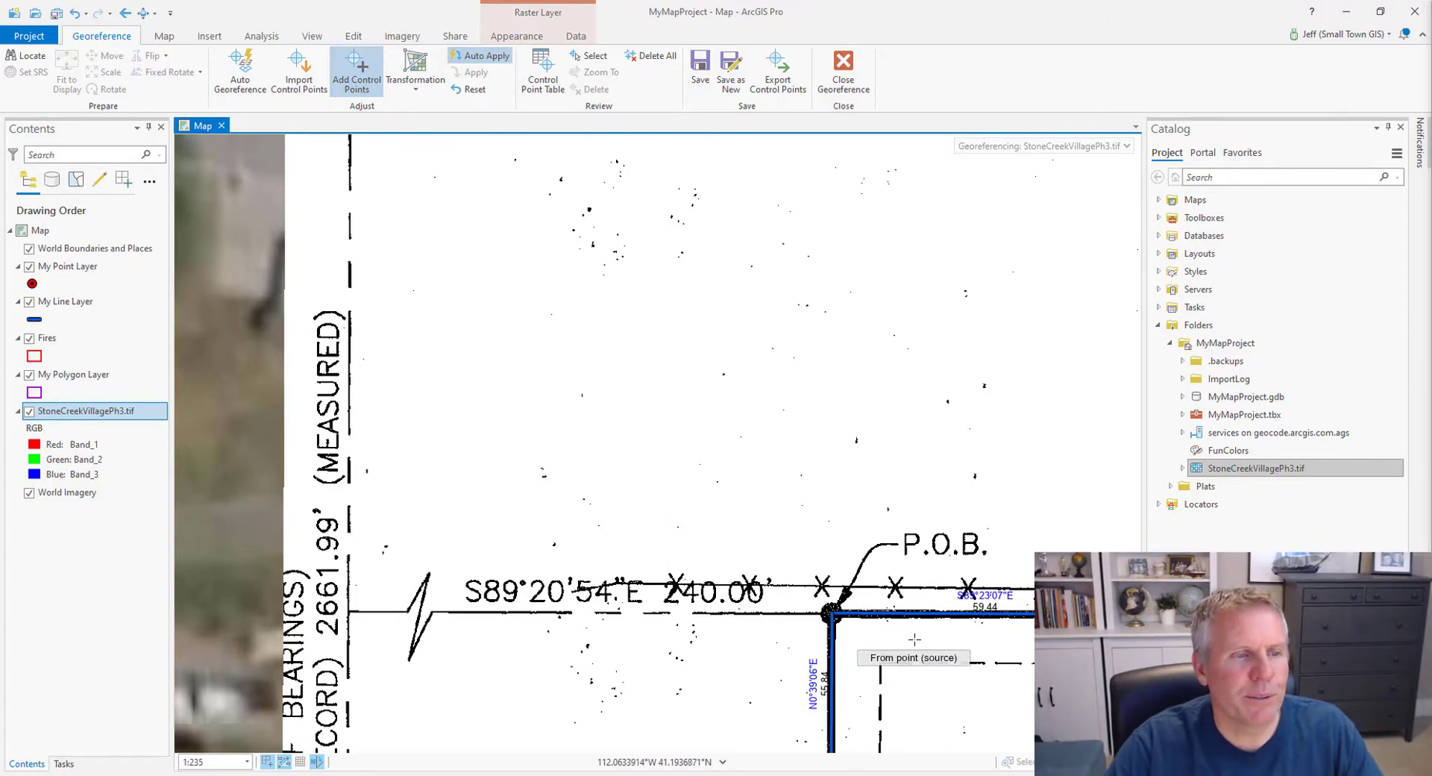
scroll(913, 641, down, 3)
scroll(986, 654, down, 3)
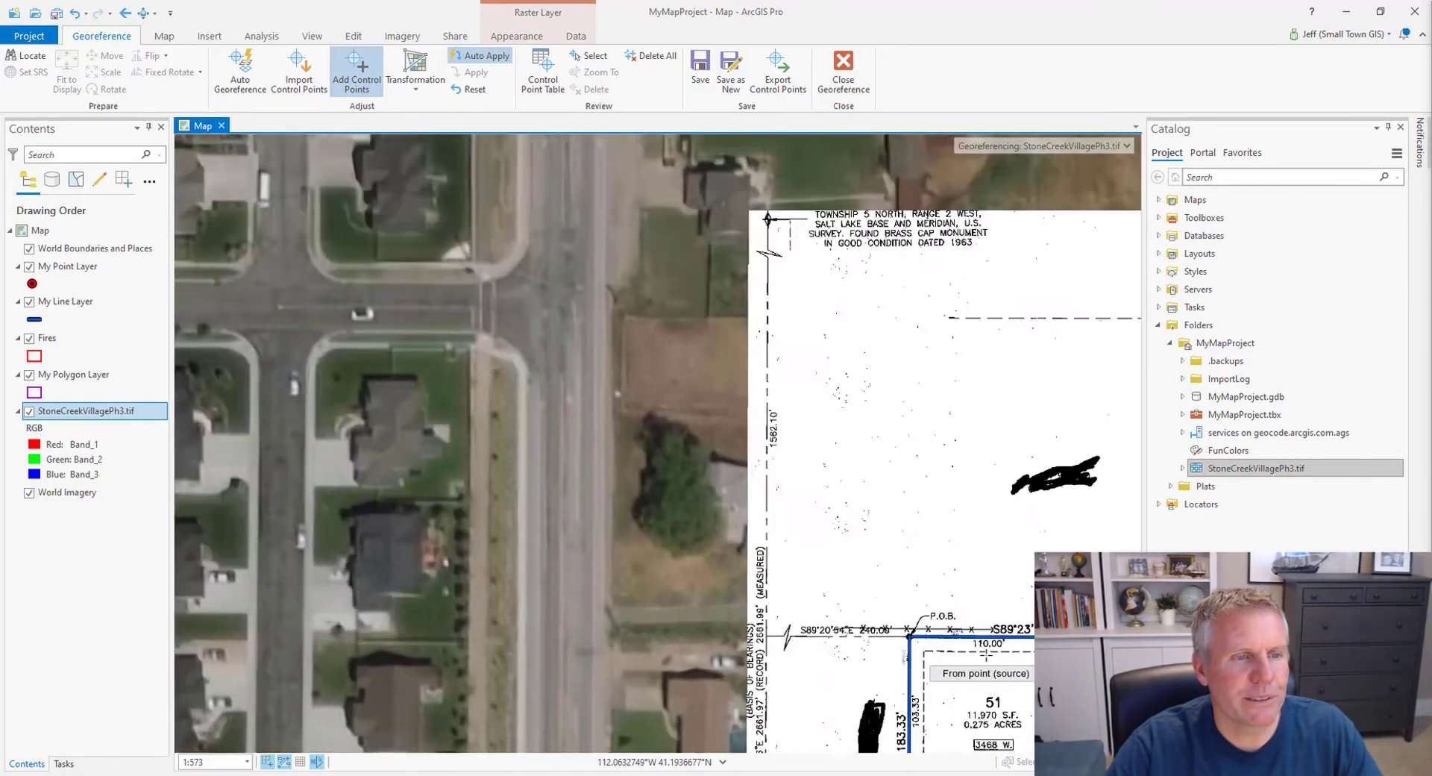
drag(992, 679, 567, 481)
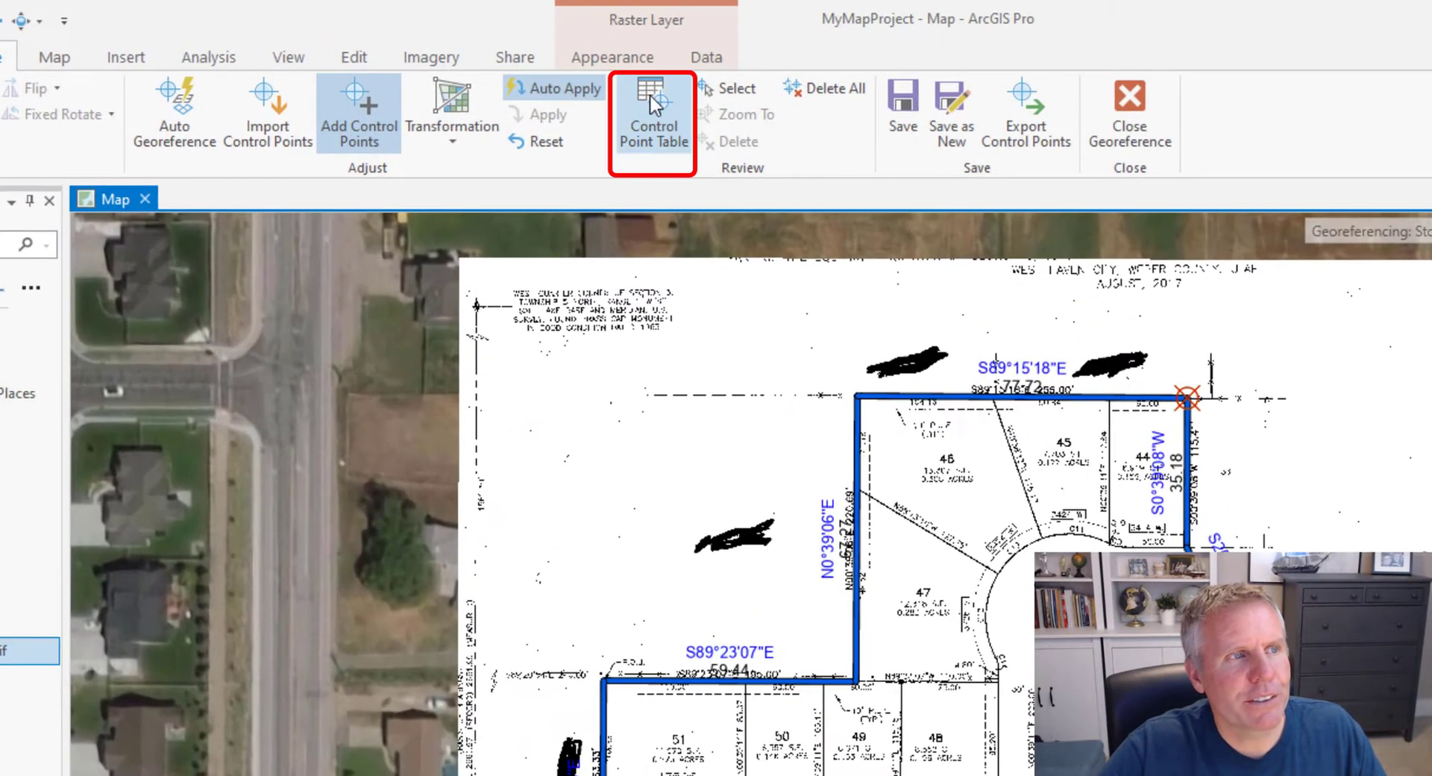
Step: Open the Control Point Table, check links 1 through 3, and delete link 3
click(655, 104)
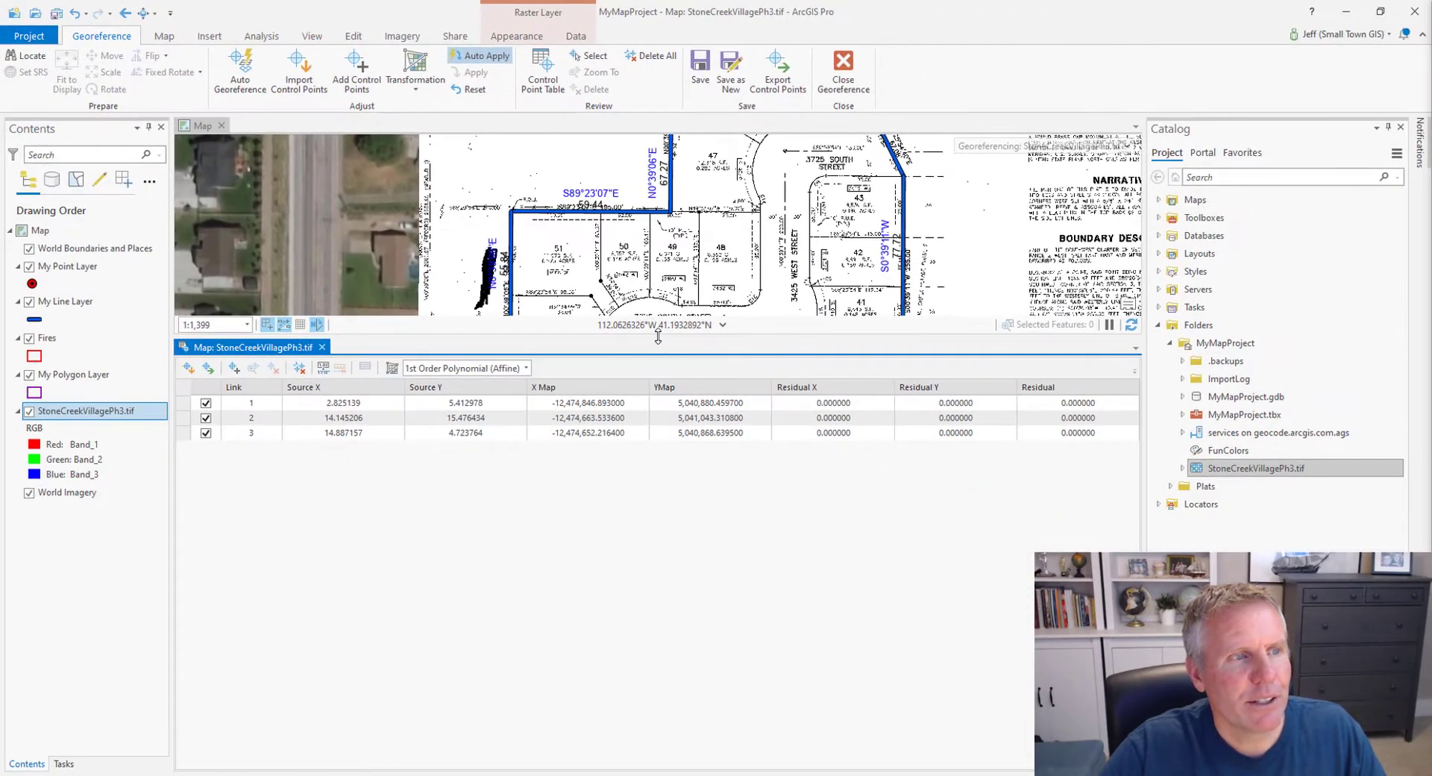
drag(657, 336, 658, 595)
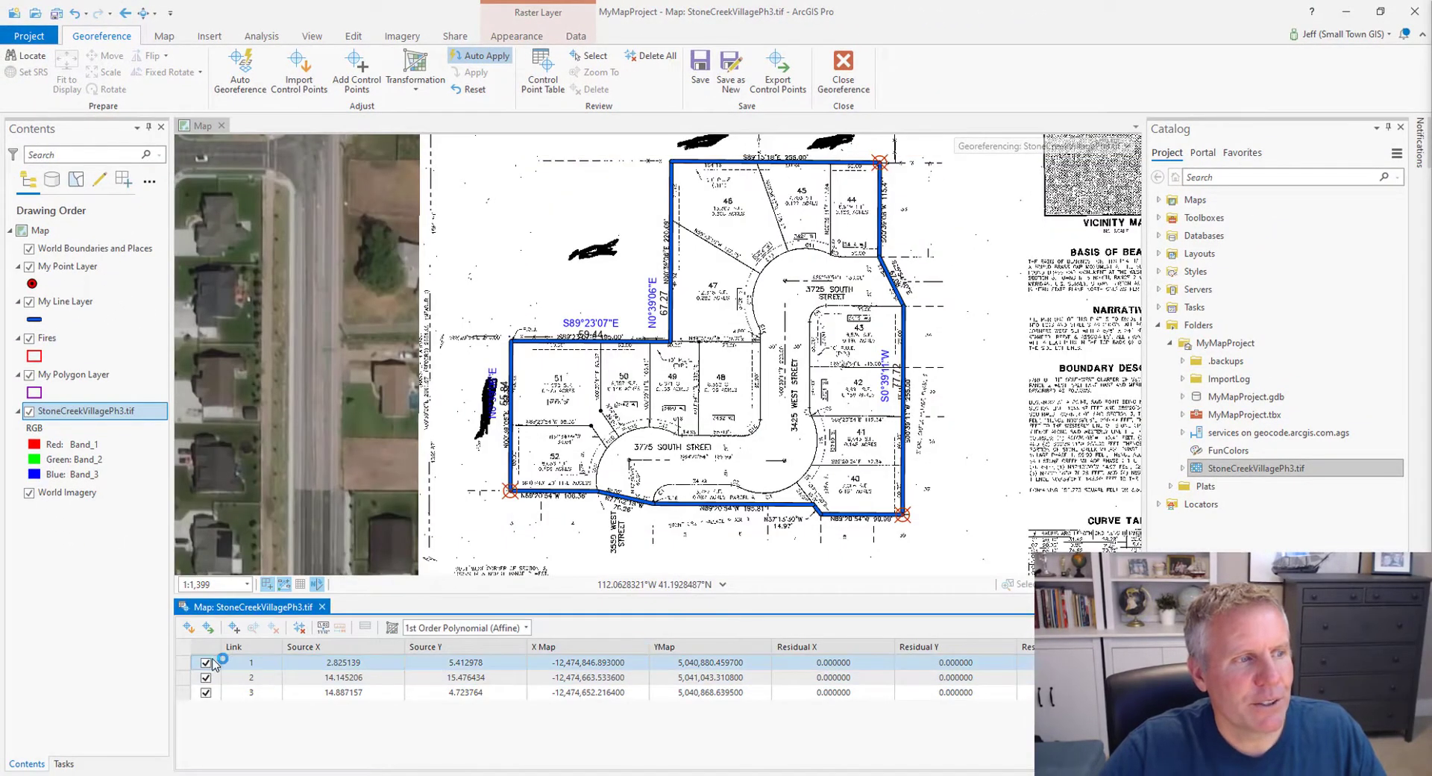
click(184, 662)
drag(186, 669, 186, 683)
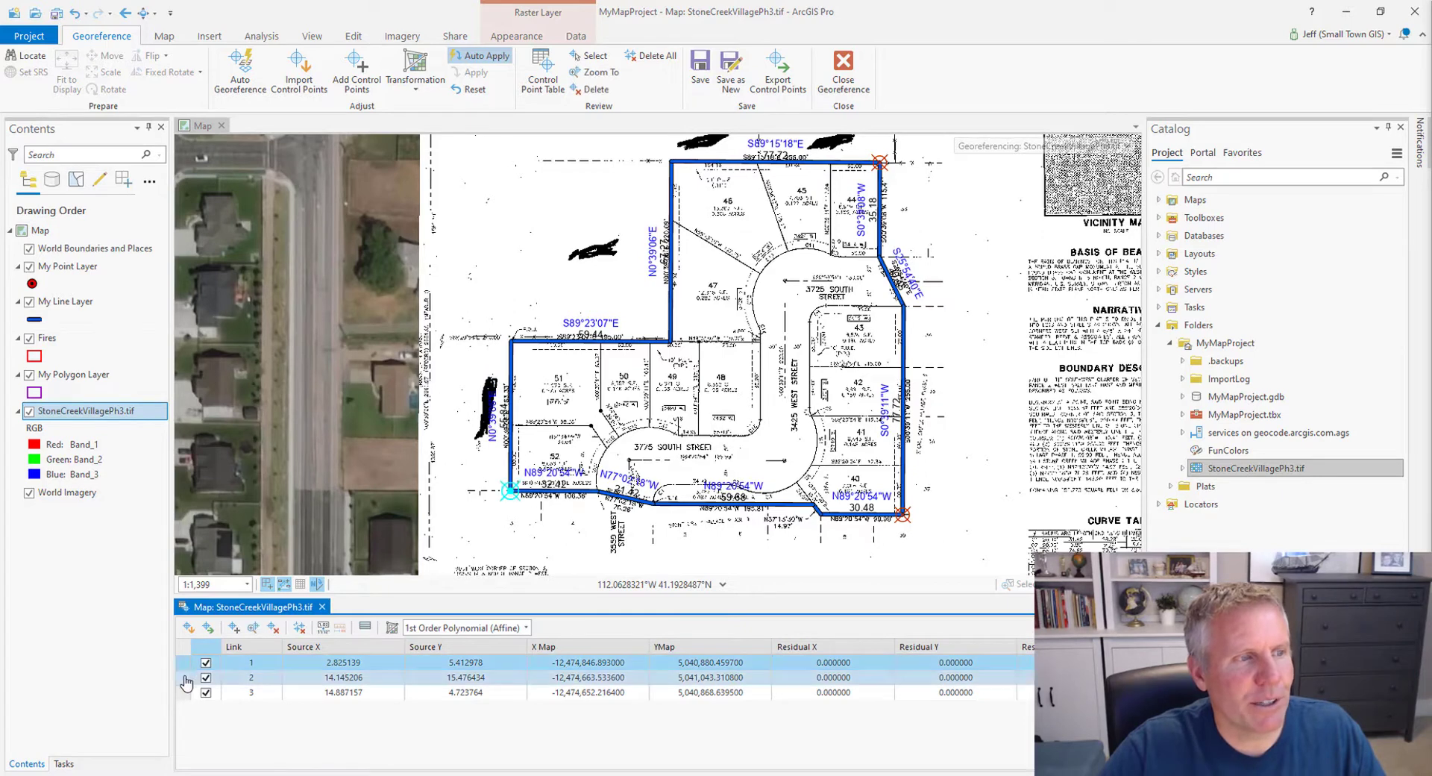
click(185, 677)
click(186, 692)
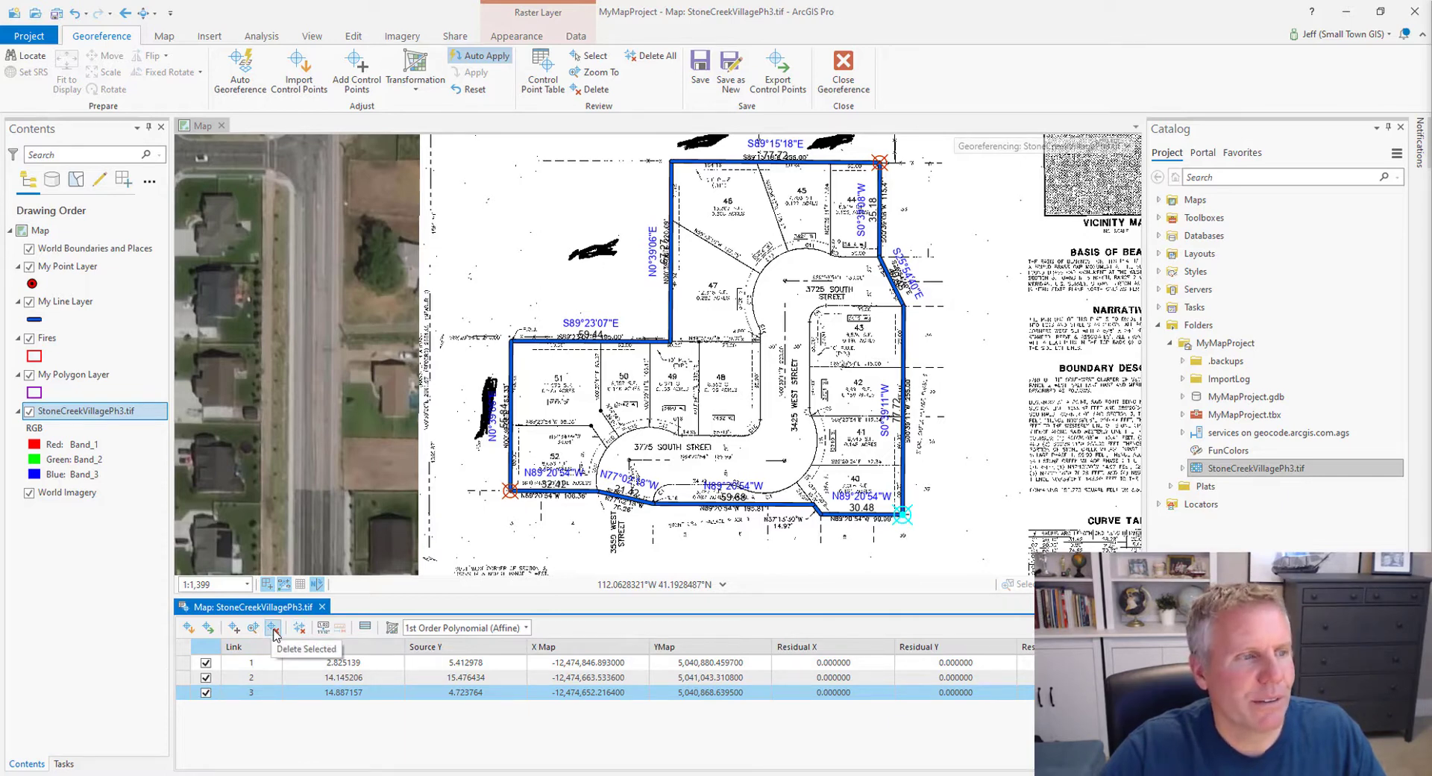
click(273, 628)
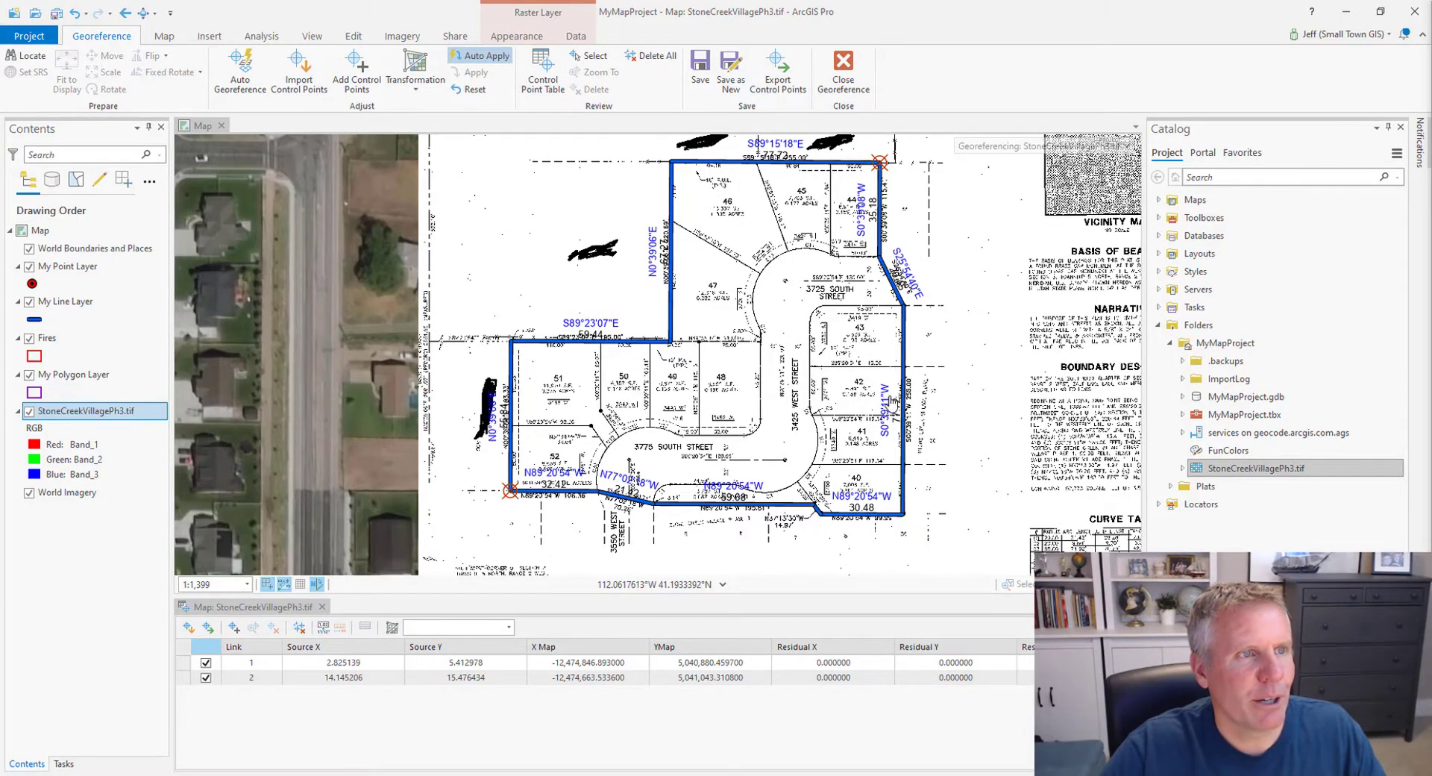
Step: Add link 4 from the plat's boundary corner to the line vertex, then review links 4 and 2
scroll(891, 417, up, 8)
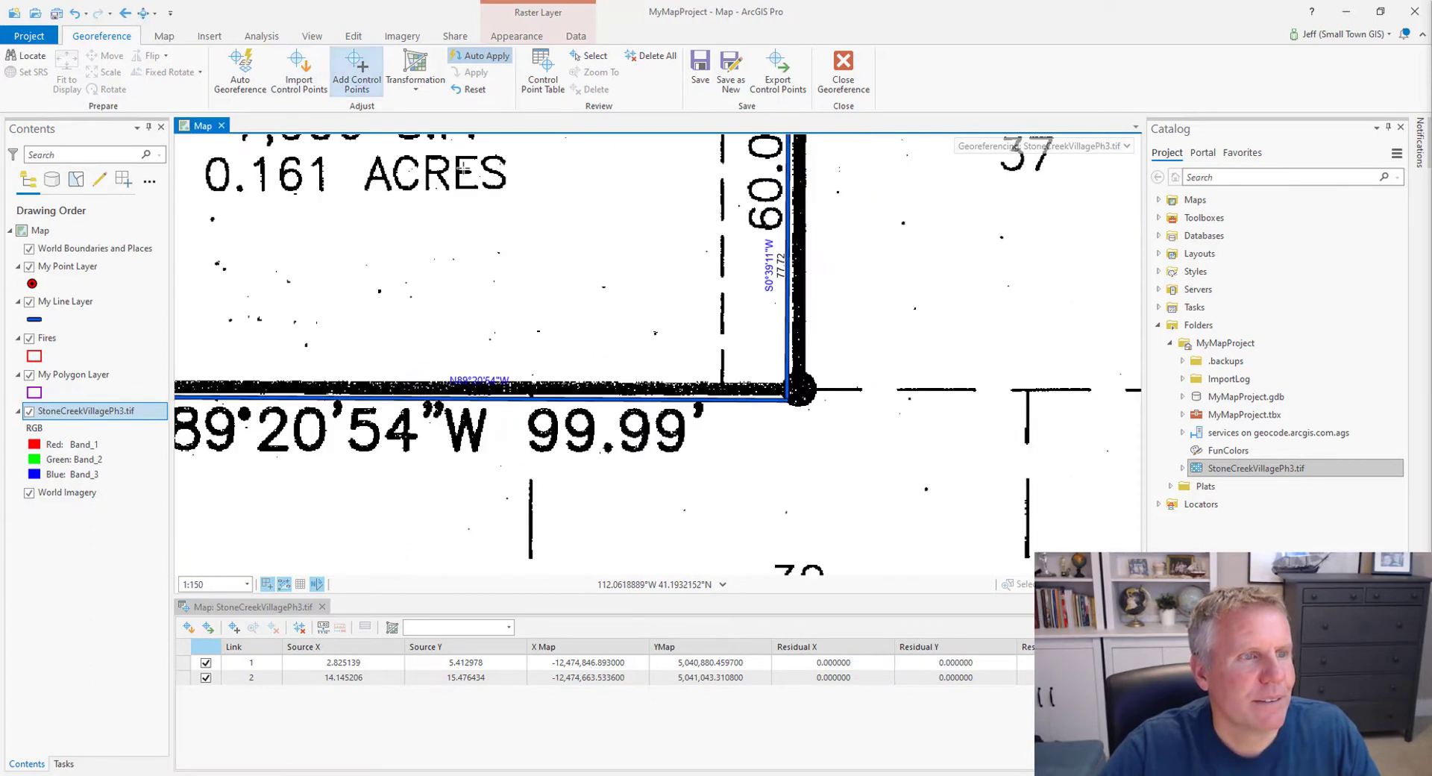
click(356, 71)
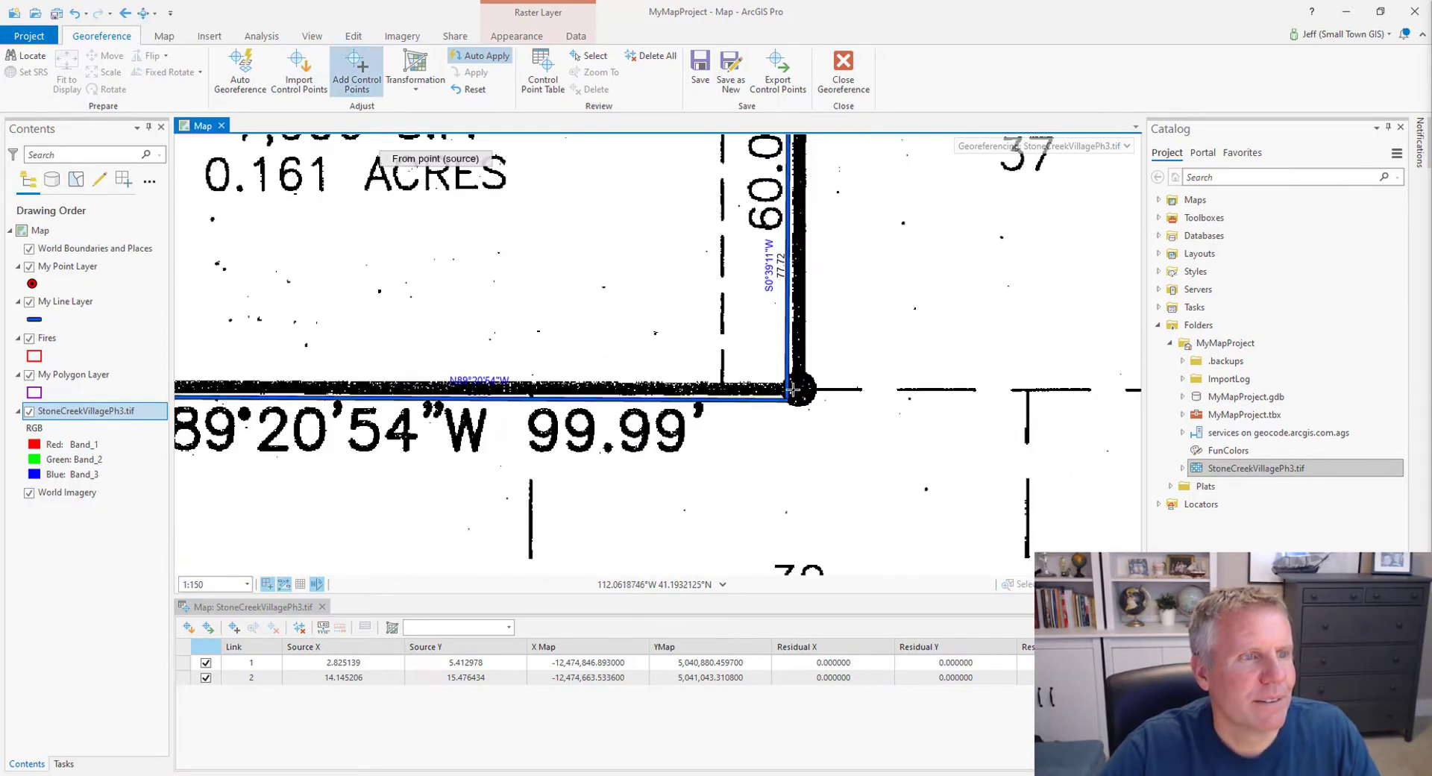
click(795, 388)
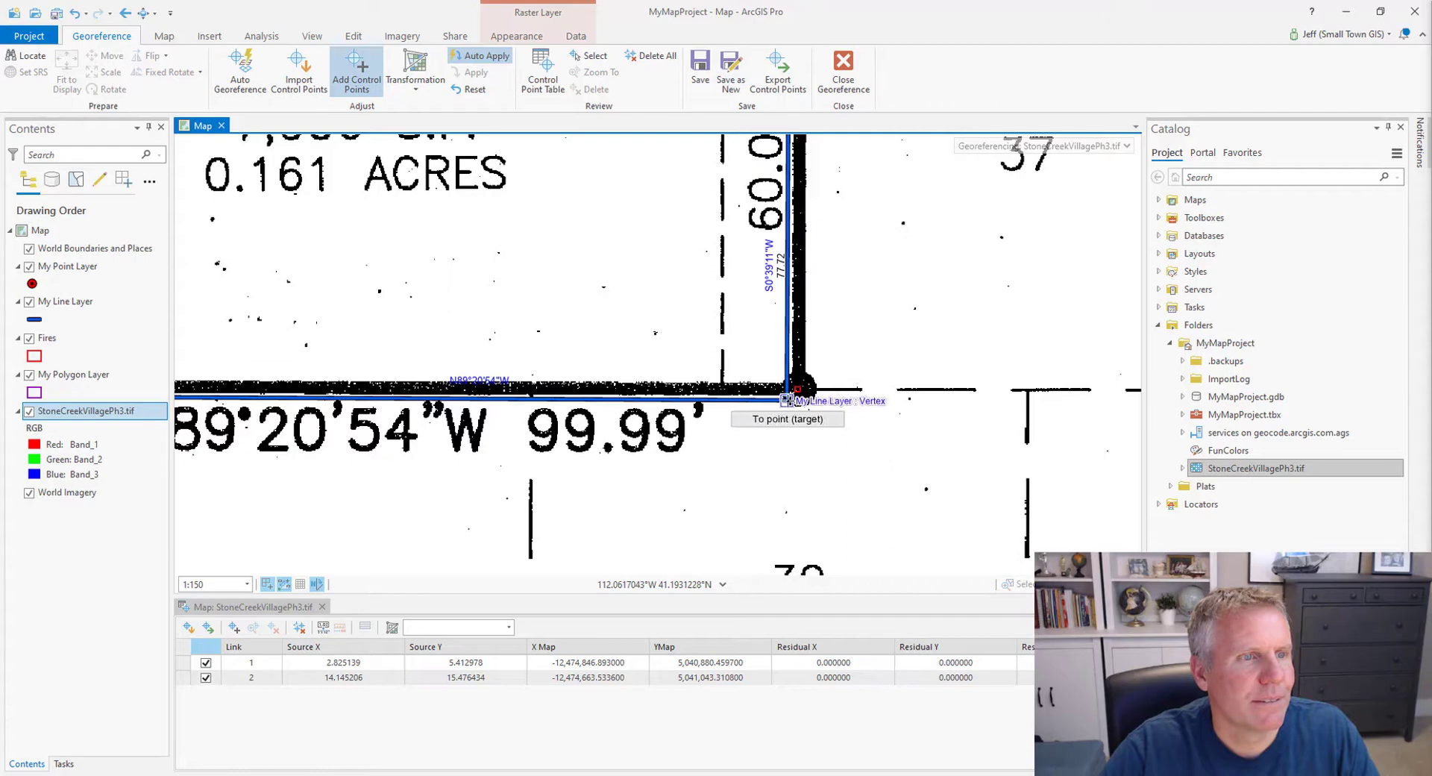
click(789, 398)
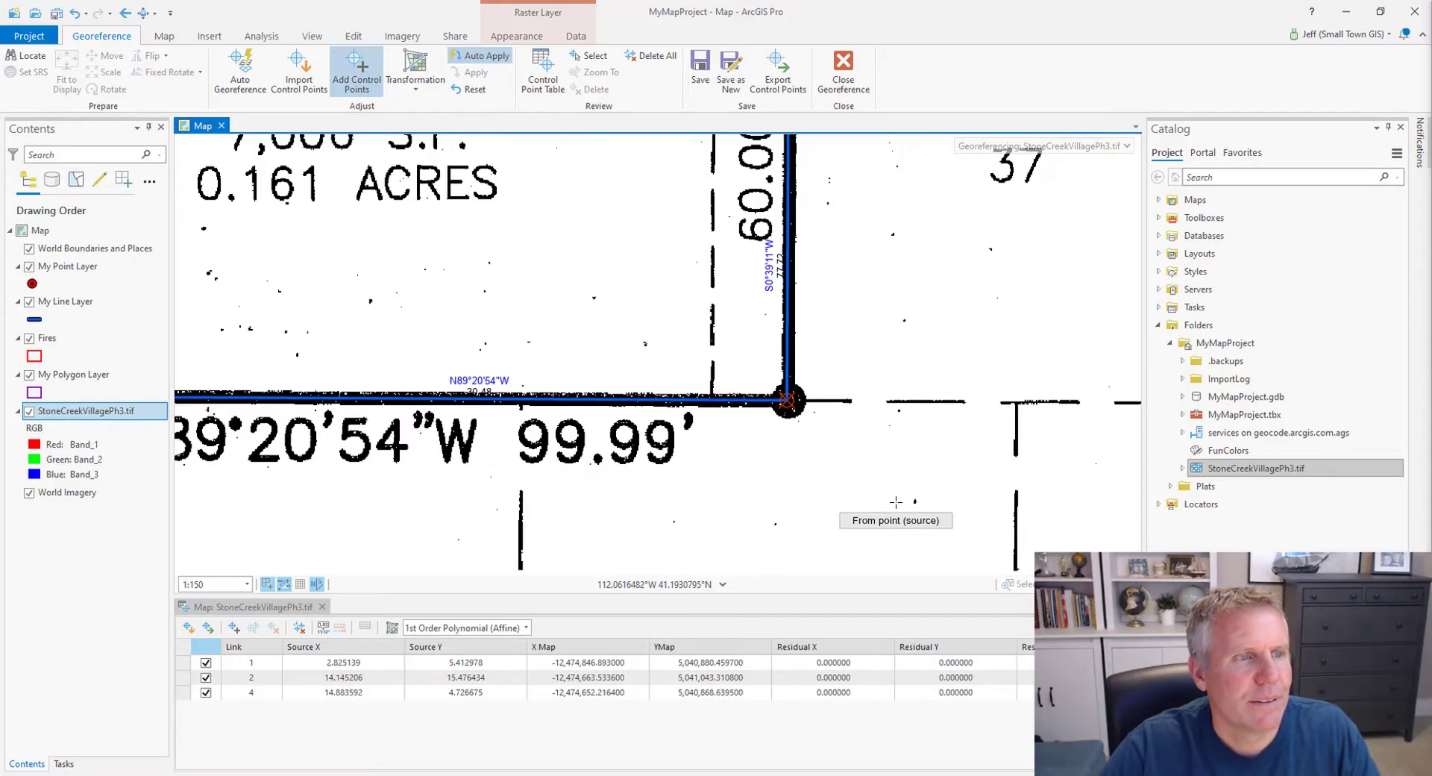
scroll(896, 501, down, 5)
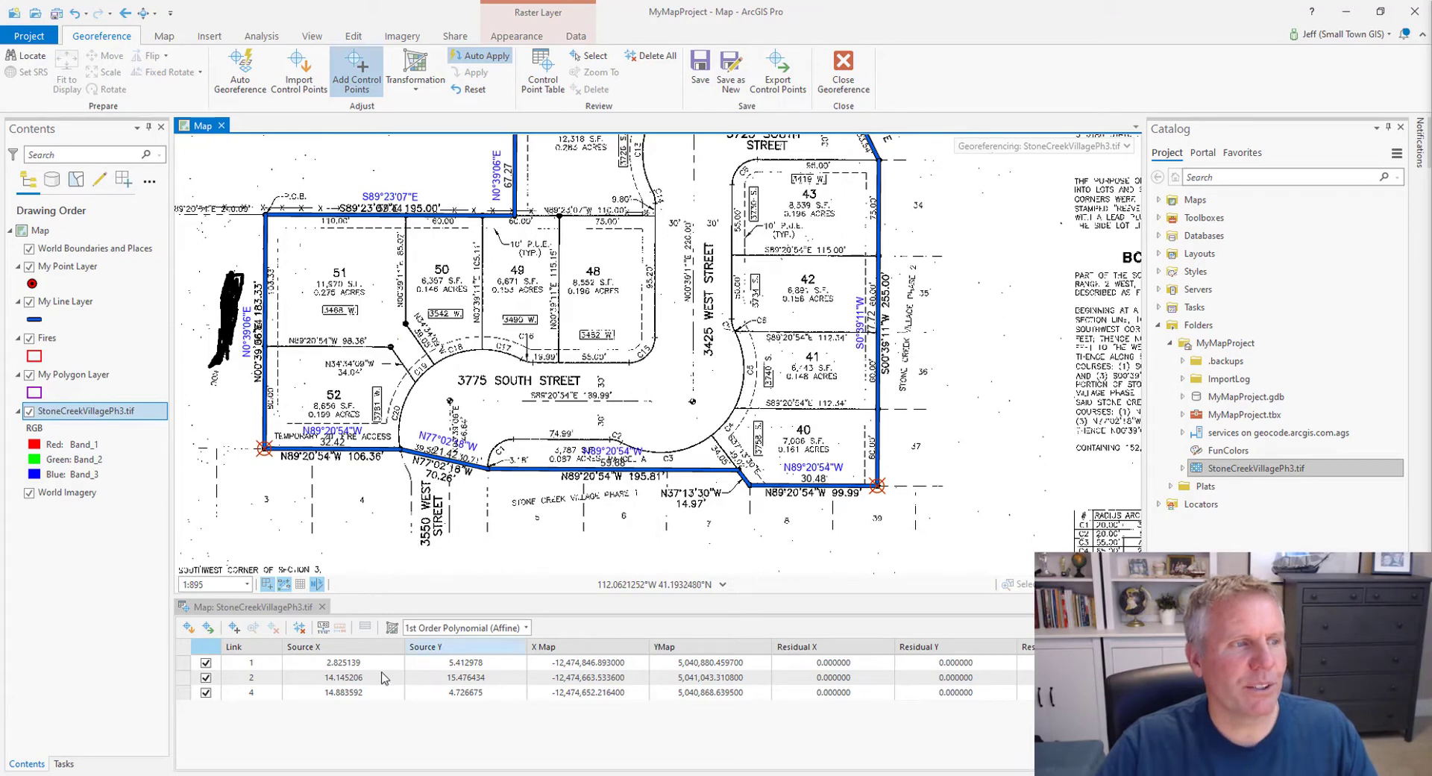
click(196, 689)
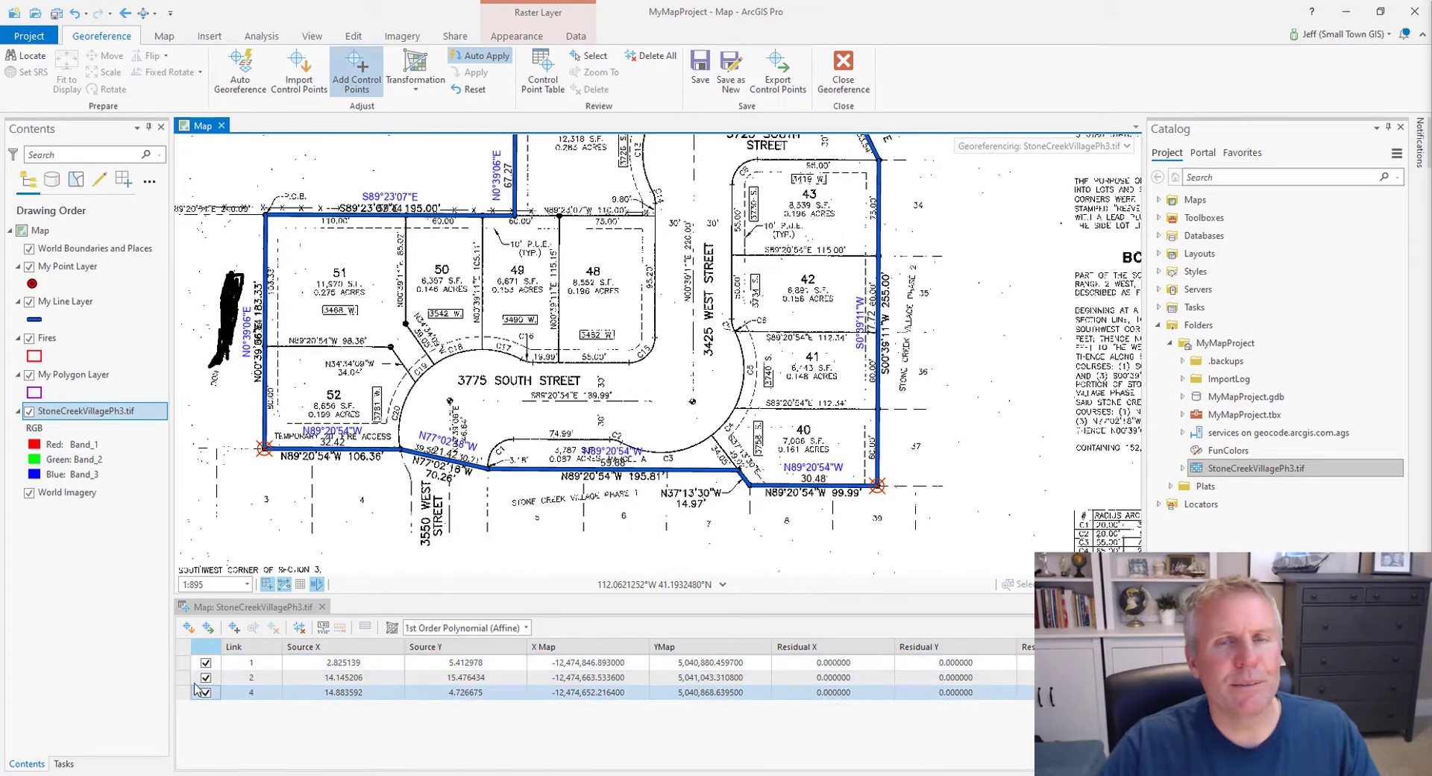
click(187, 676)
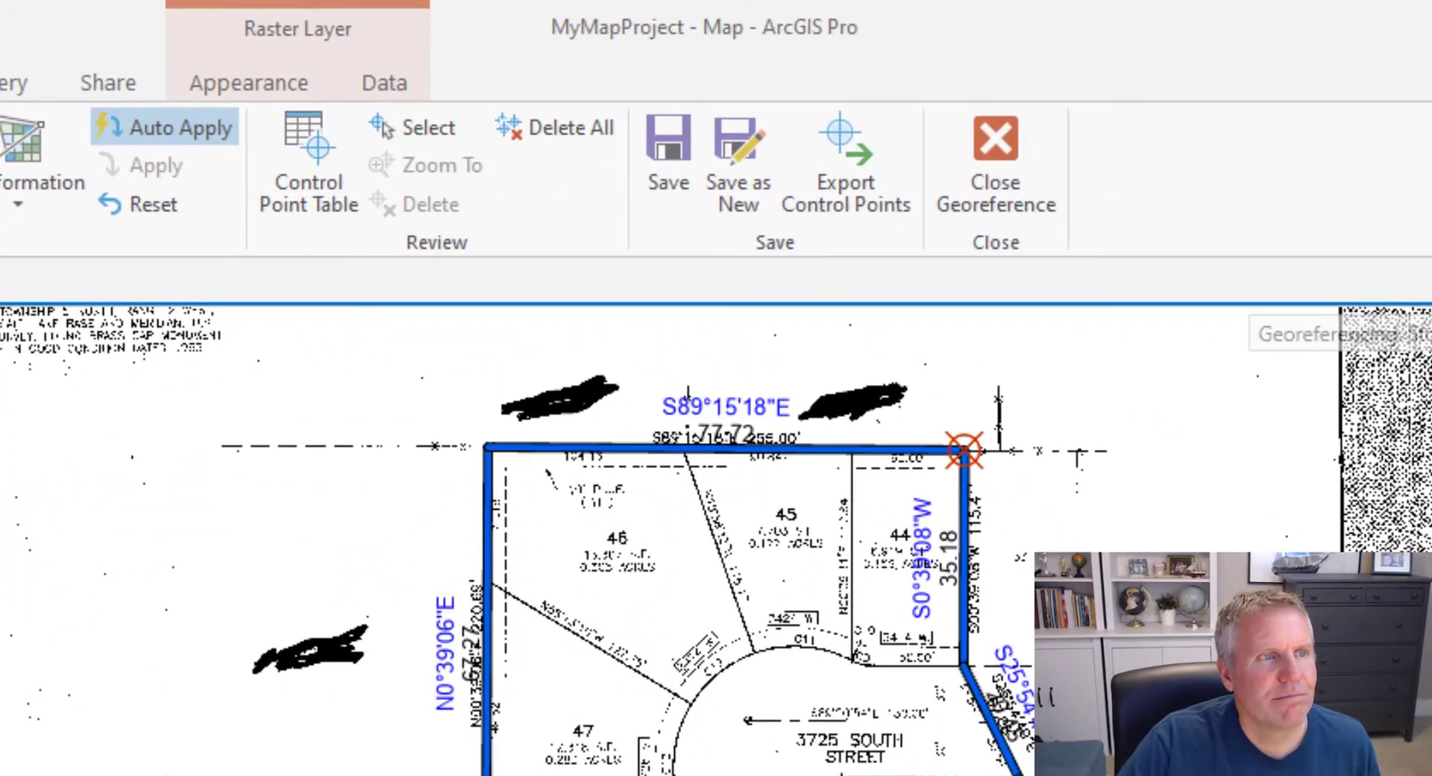
Step: Save the georeferencing, remove the plat layer, and open StoneCreekVillagePh3.tif.aux.xml as text
click(670, 157)
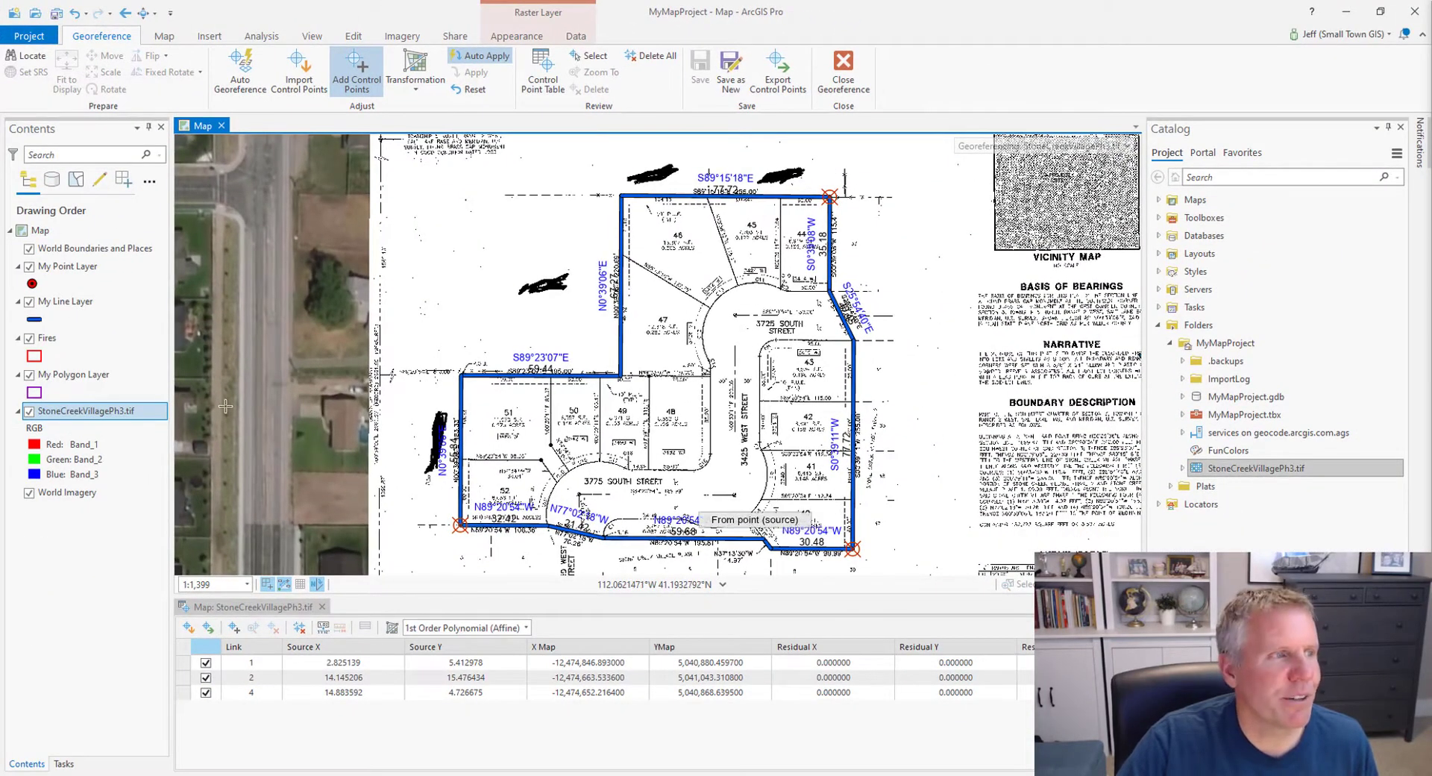
click(75, 411)
key(Delete)
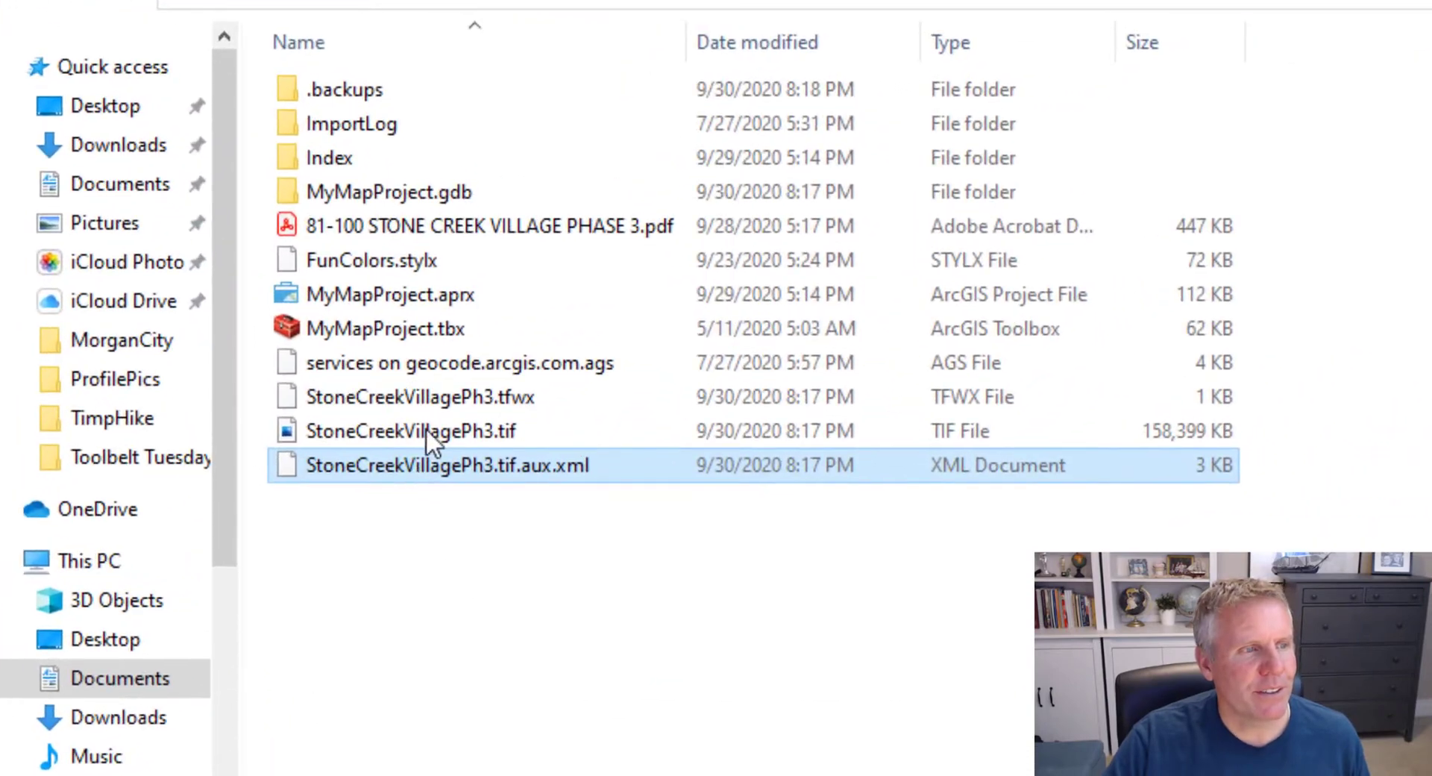
mouse_move(422, 427)
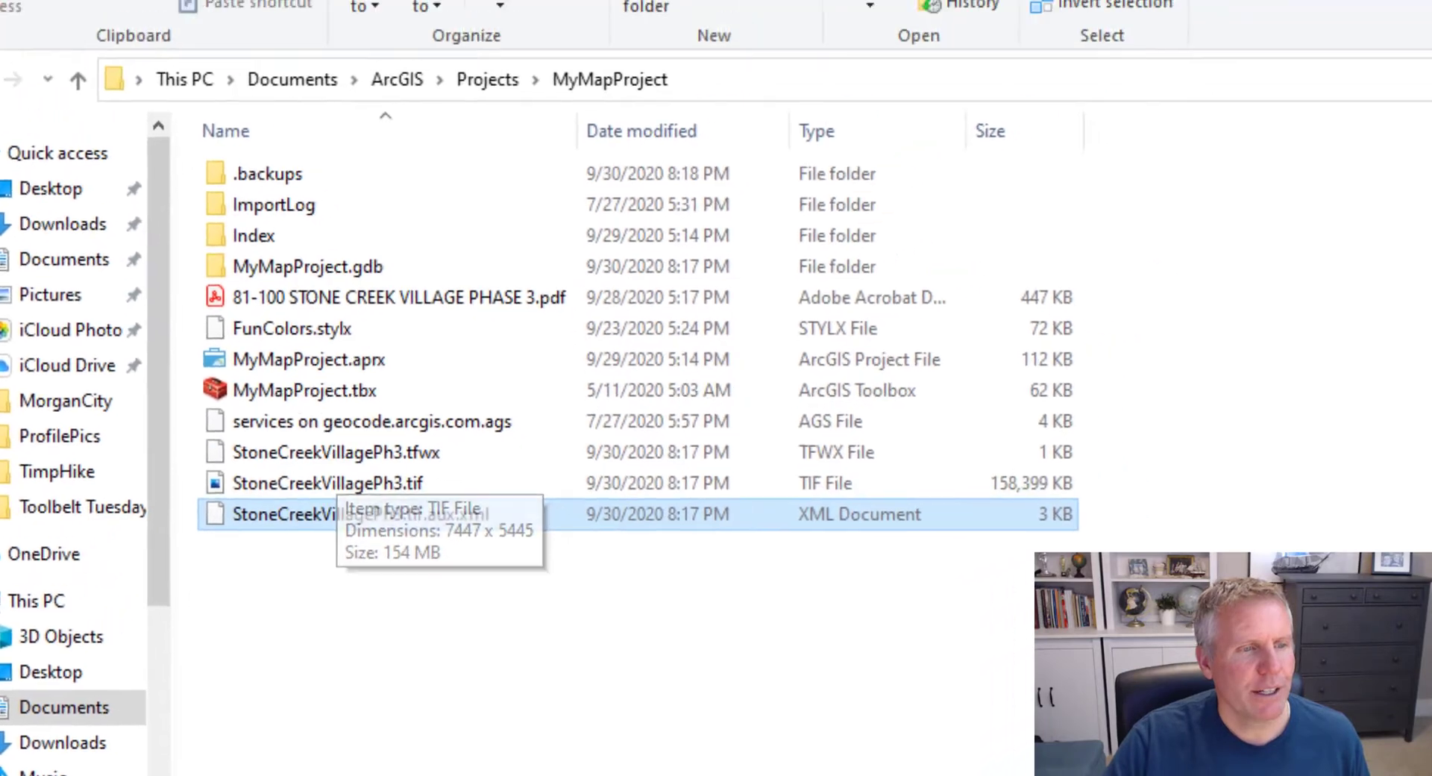
double_click(418, 462)
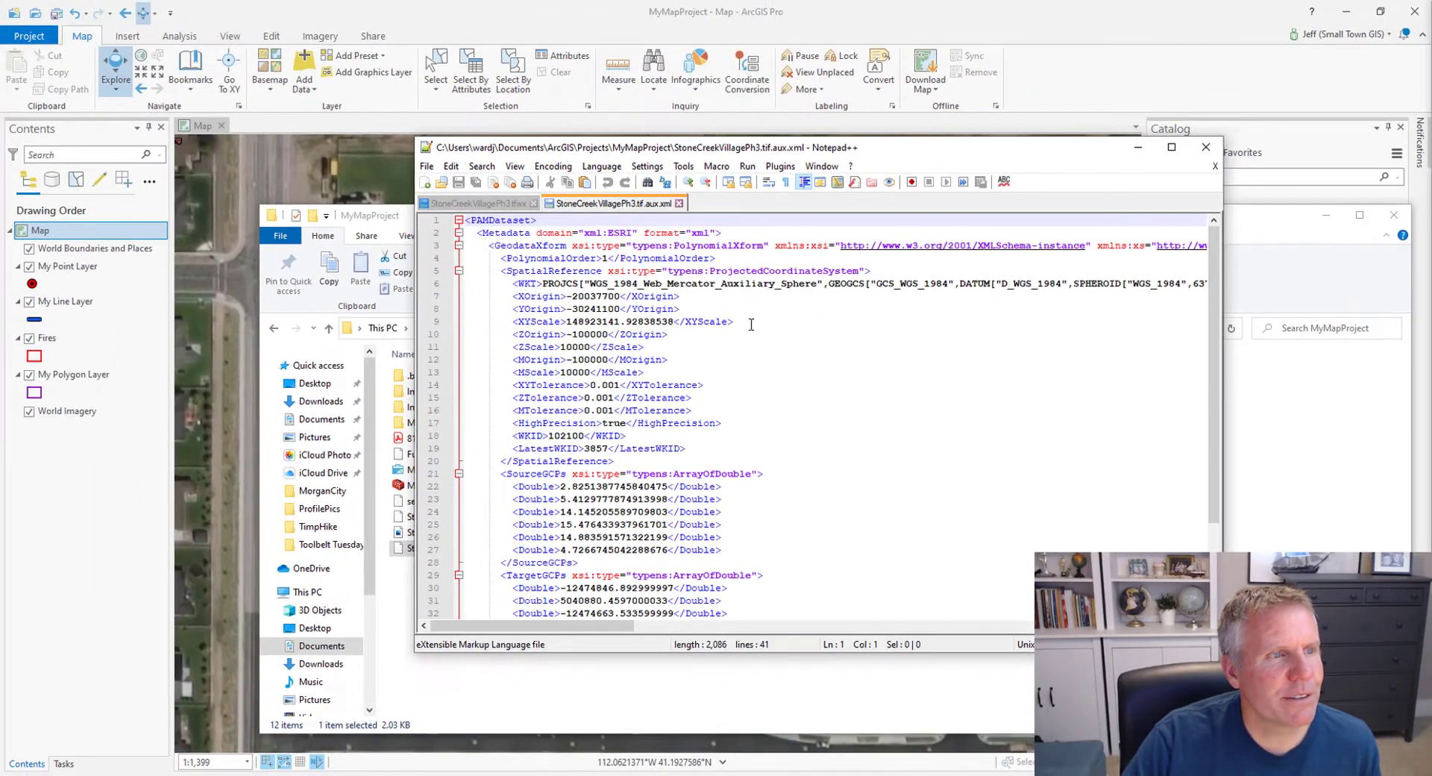
Step: Compare the plat's .tfwx world file values with the aux.xml control point transform
scroll(746, 329, down, 1)
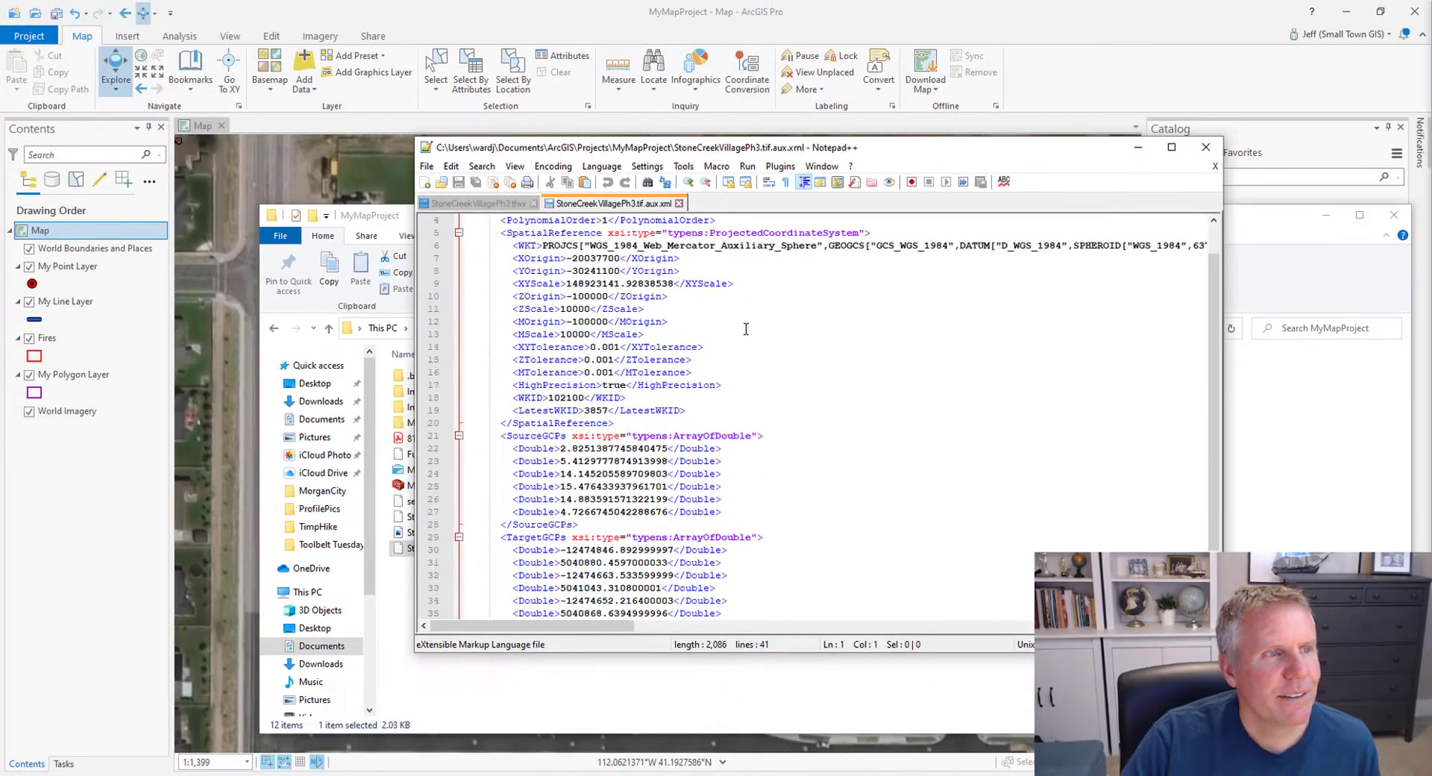
scroll(746, 329, up, 1)
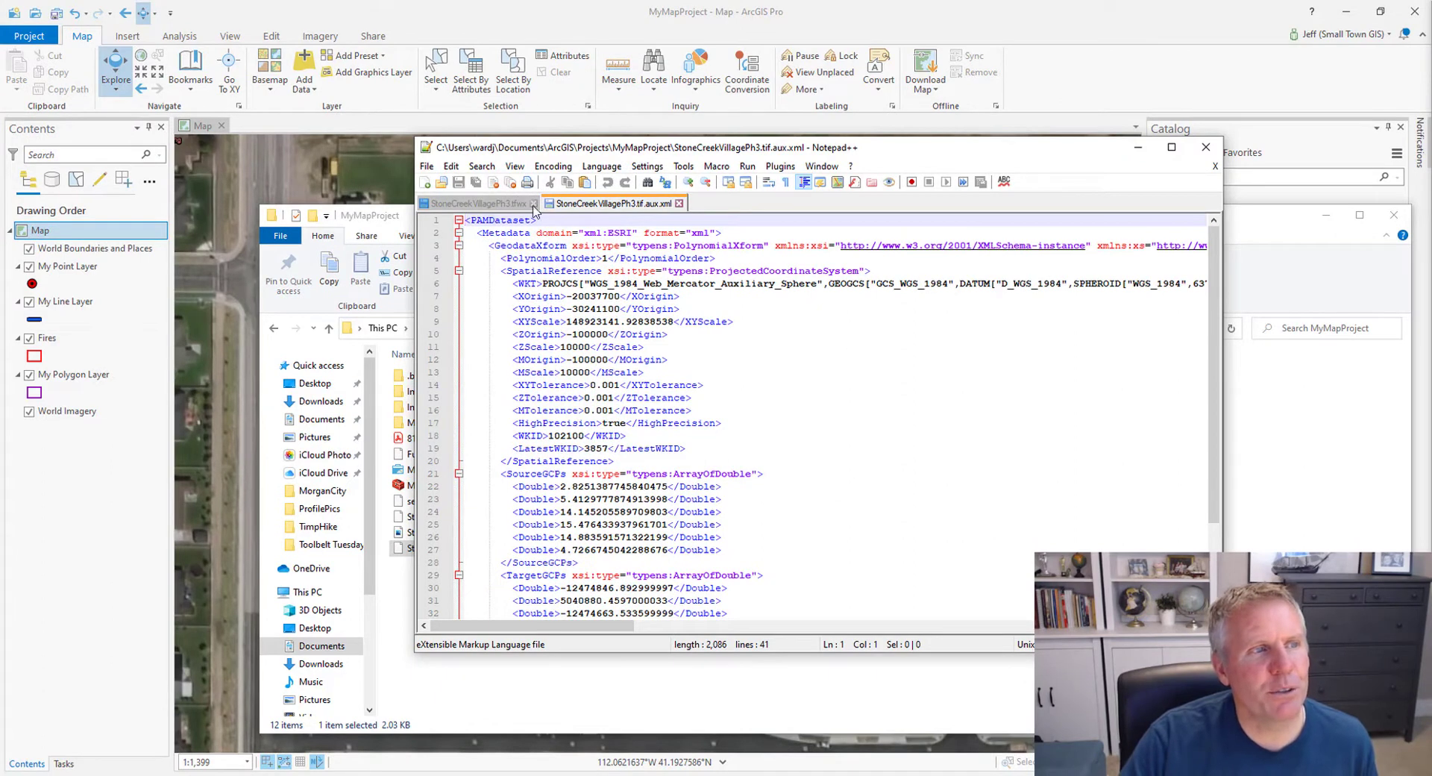
click(489, 206)
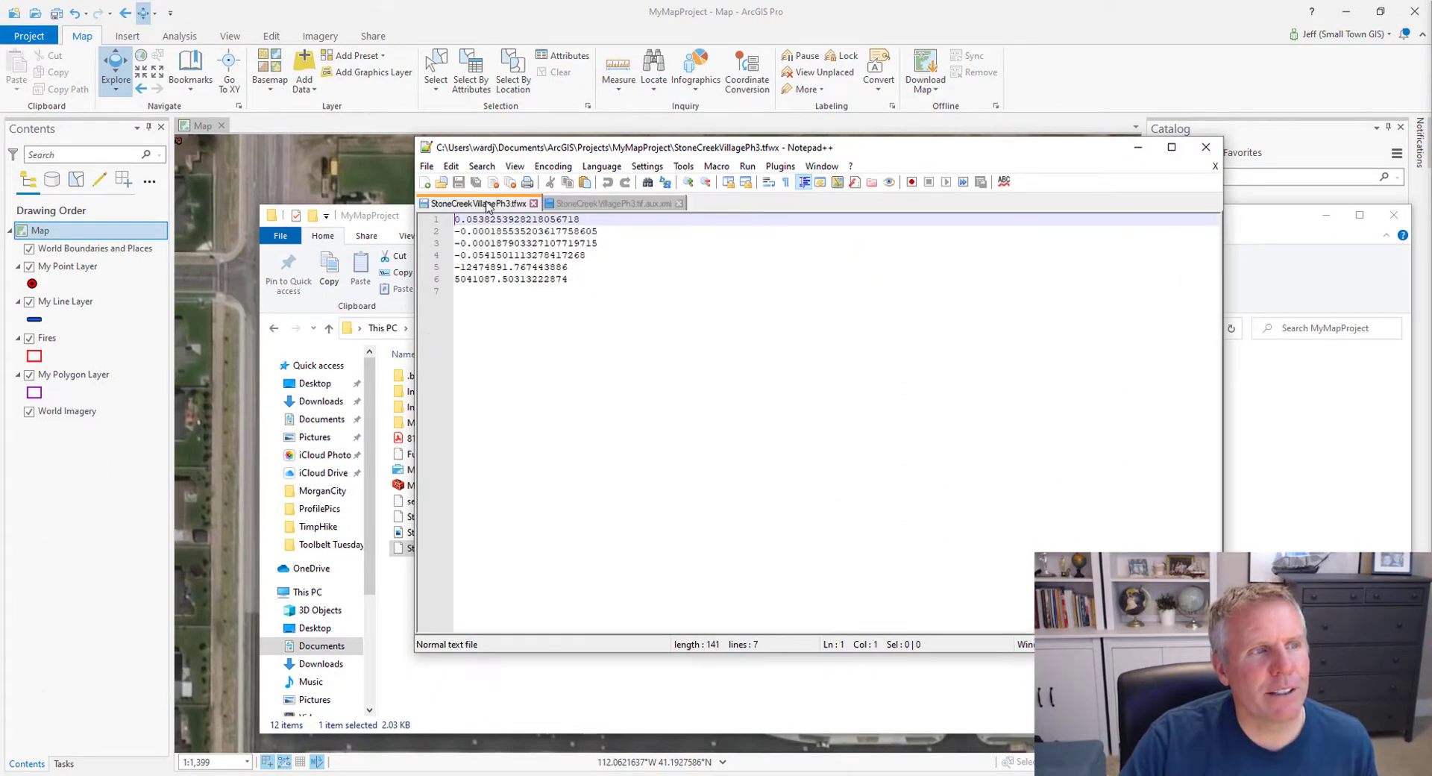
click(623, 203)
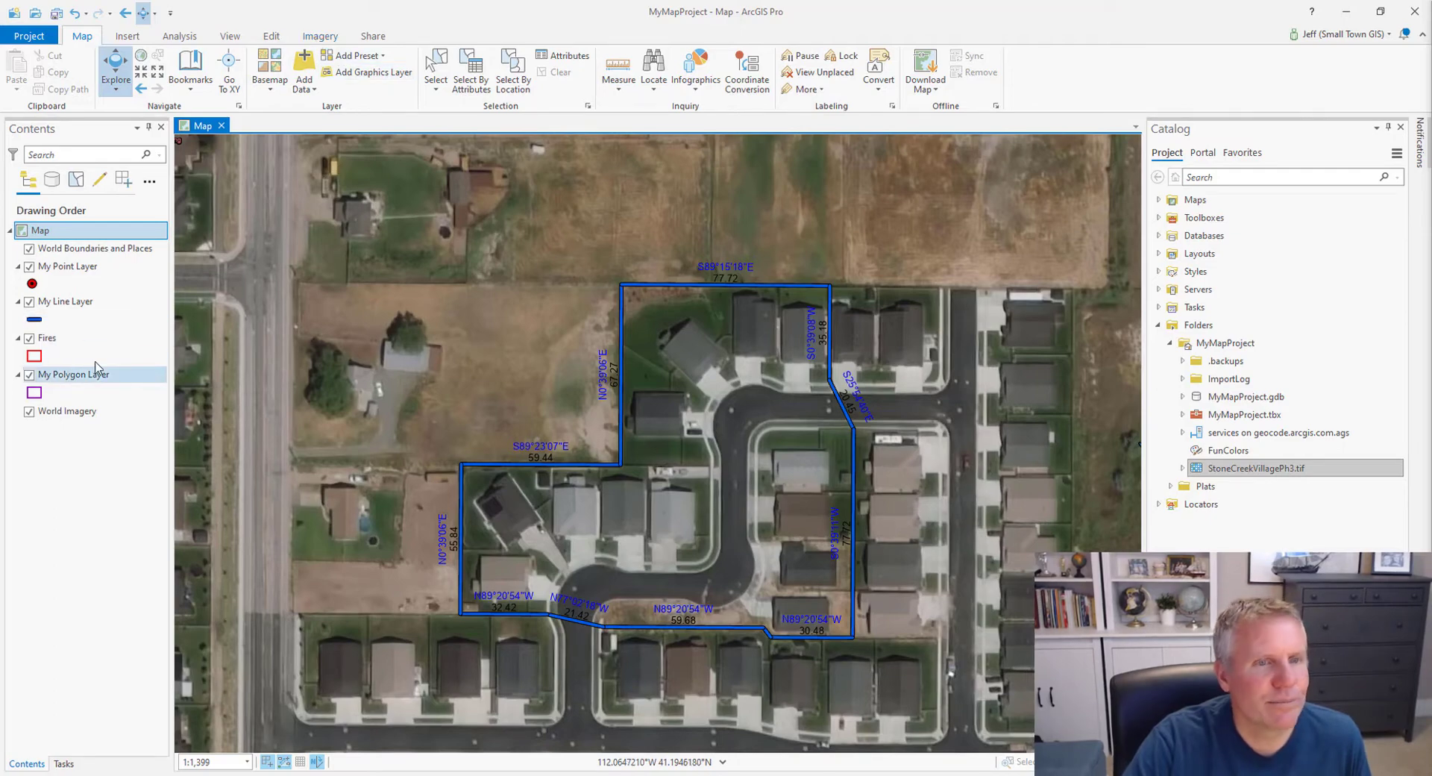
Step: Add StoneCreekVillagePh3.tif from Catalog to the current map without building pyramids
click(1235, 471)
right_click(1235, 470)
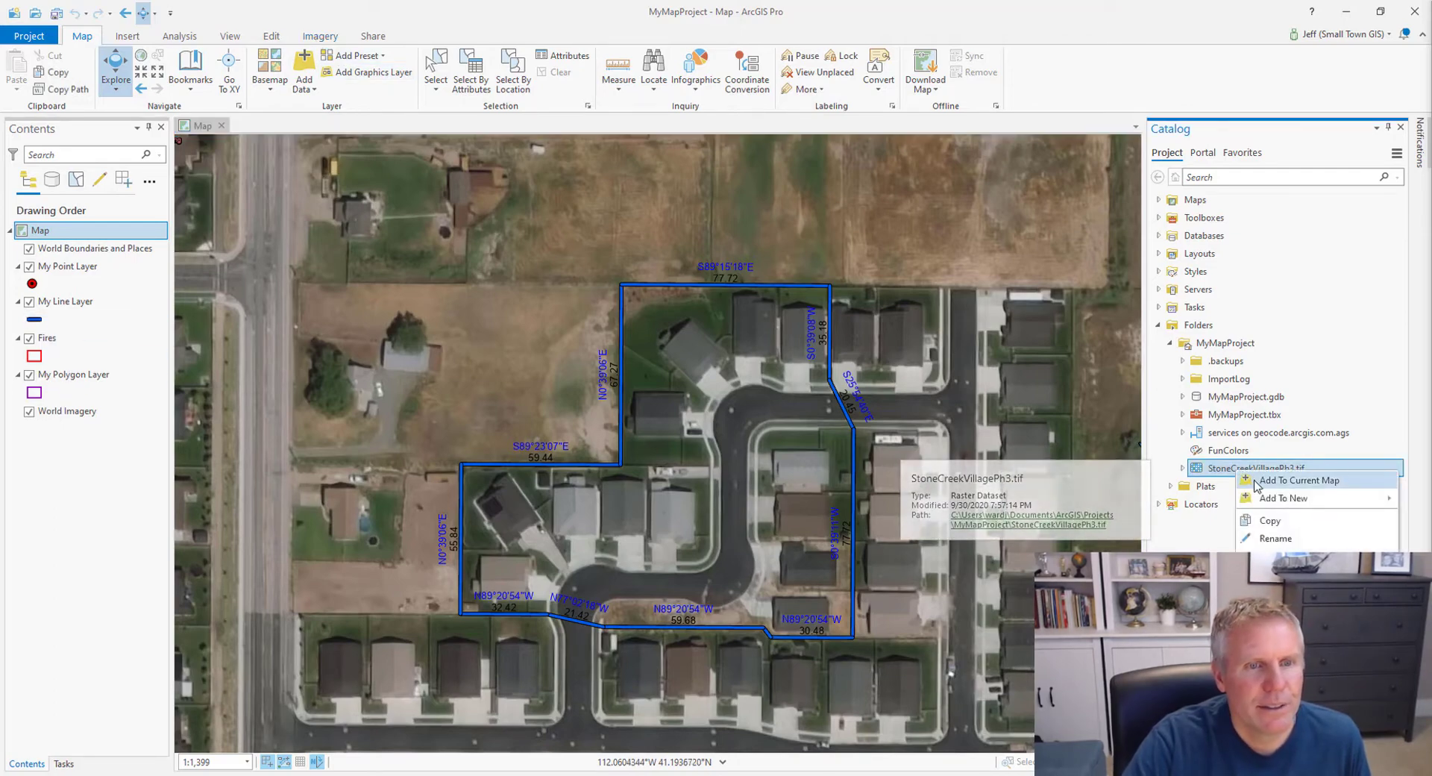
click(1267, 480)
click(770, 445)
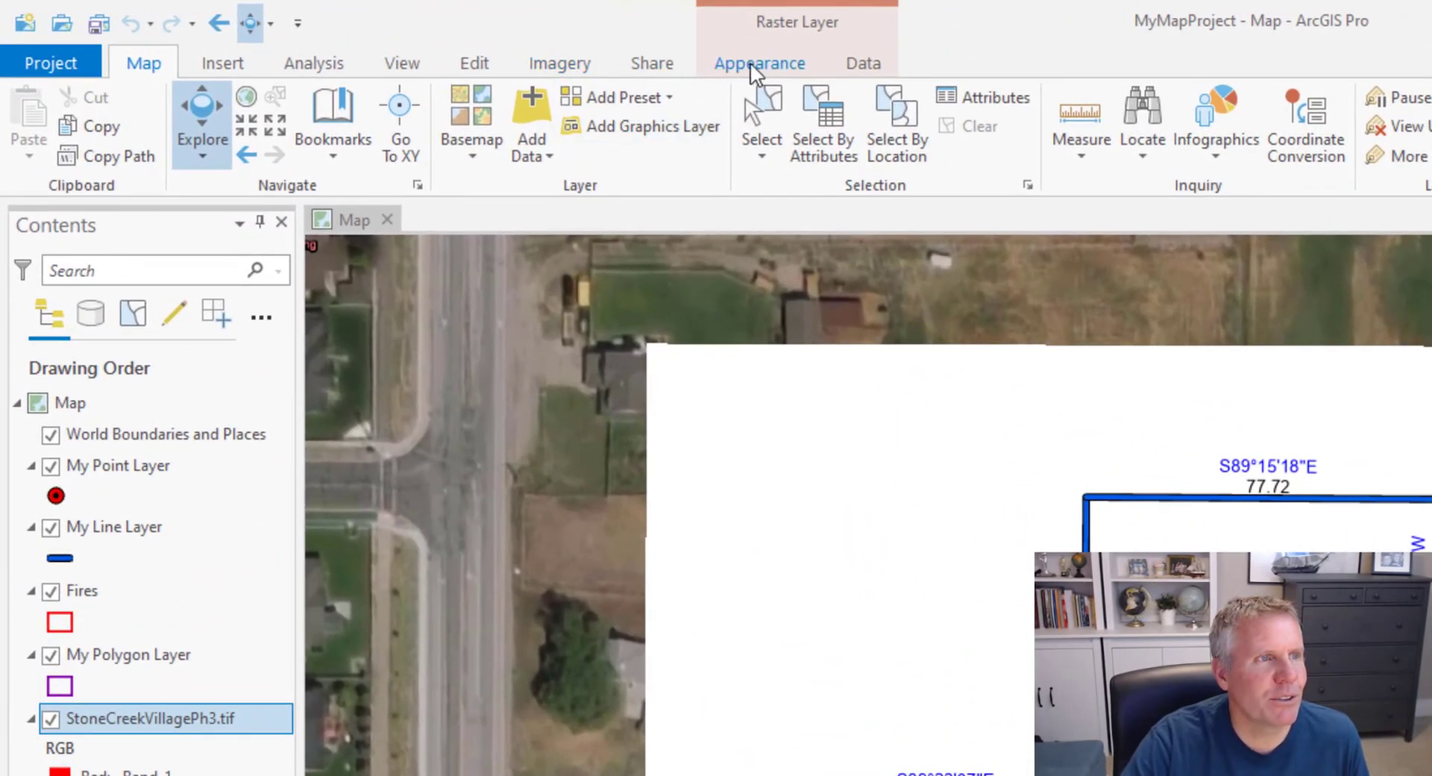
Step: Set the plat raster's stretch type to None and review the stretch options
click(749, 61)
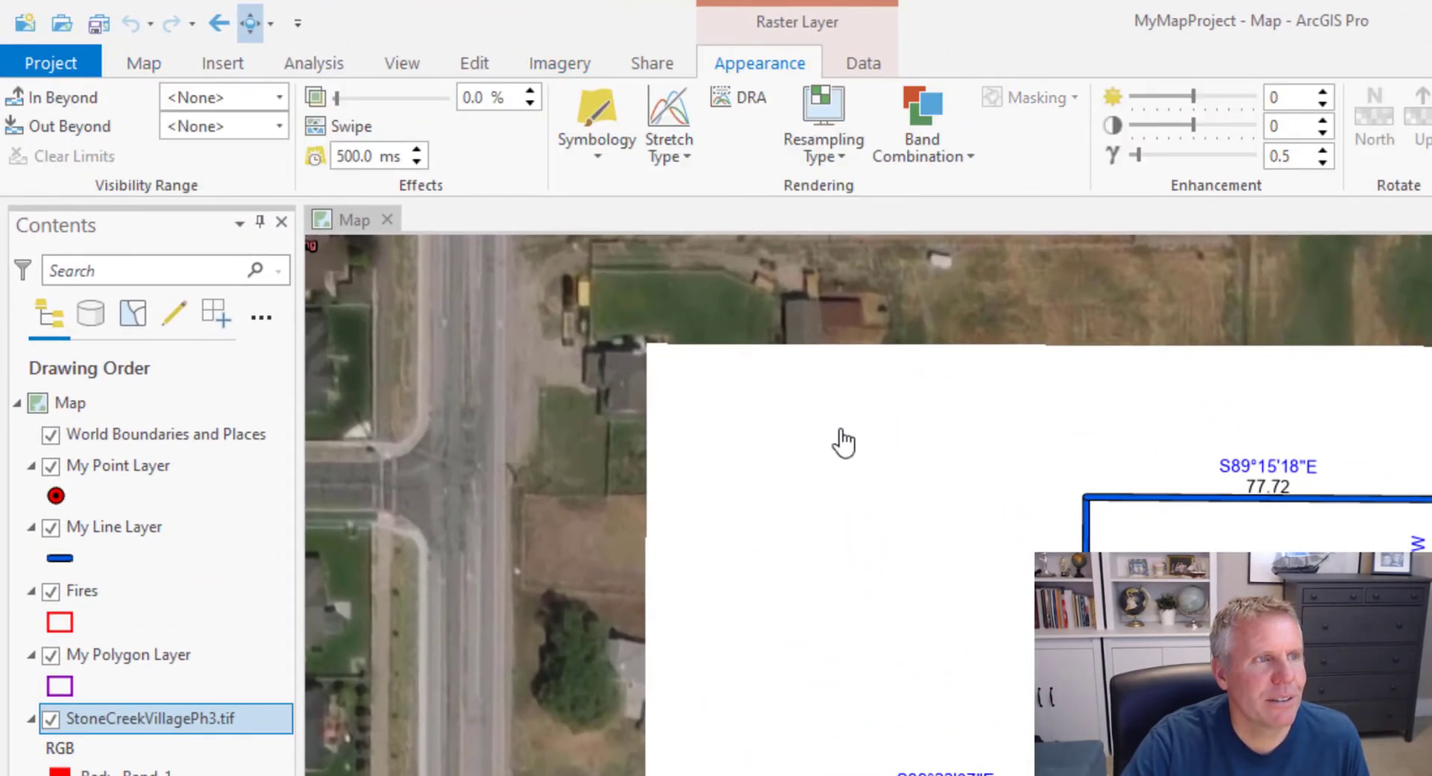
click(679, 157)
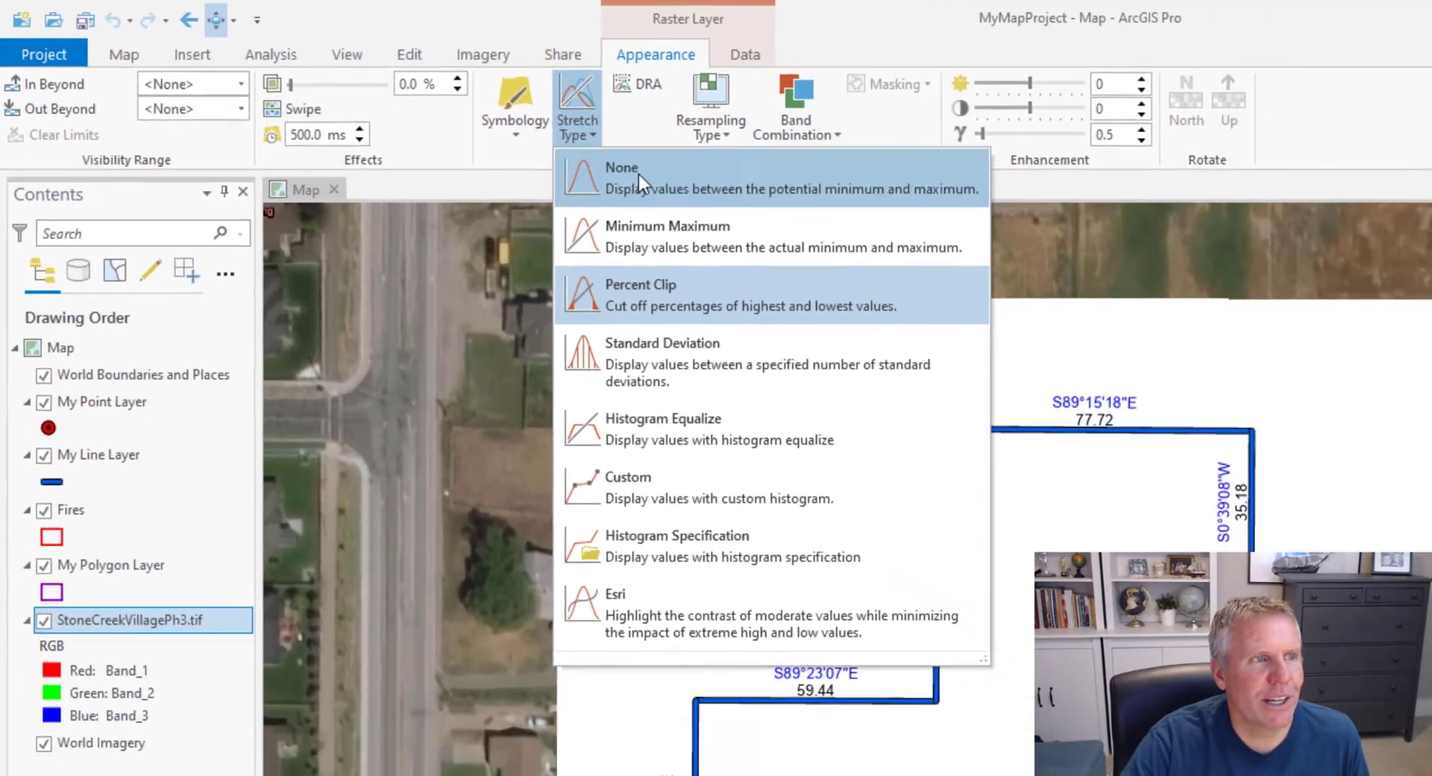
click(720, 202)
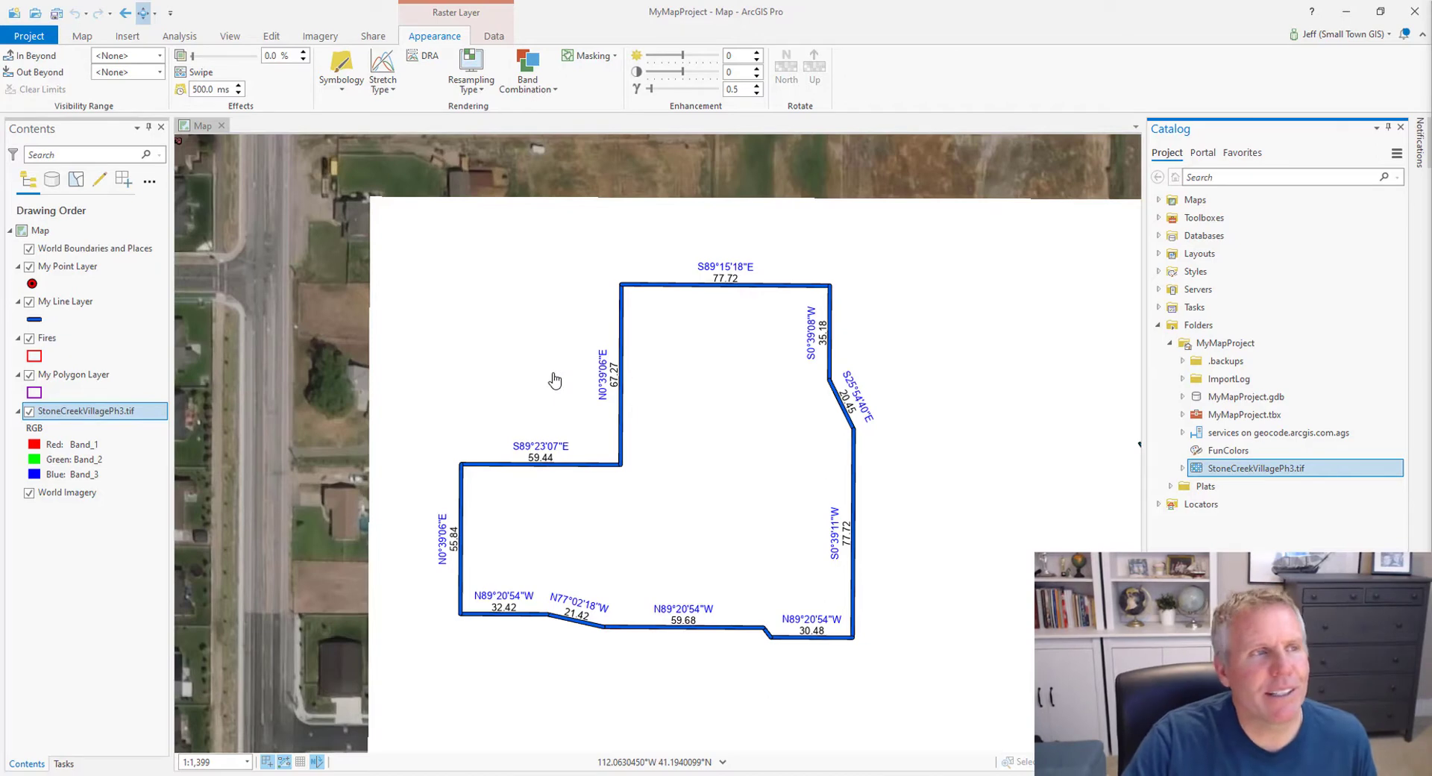
click(395, 92)
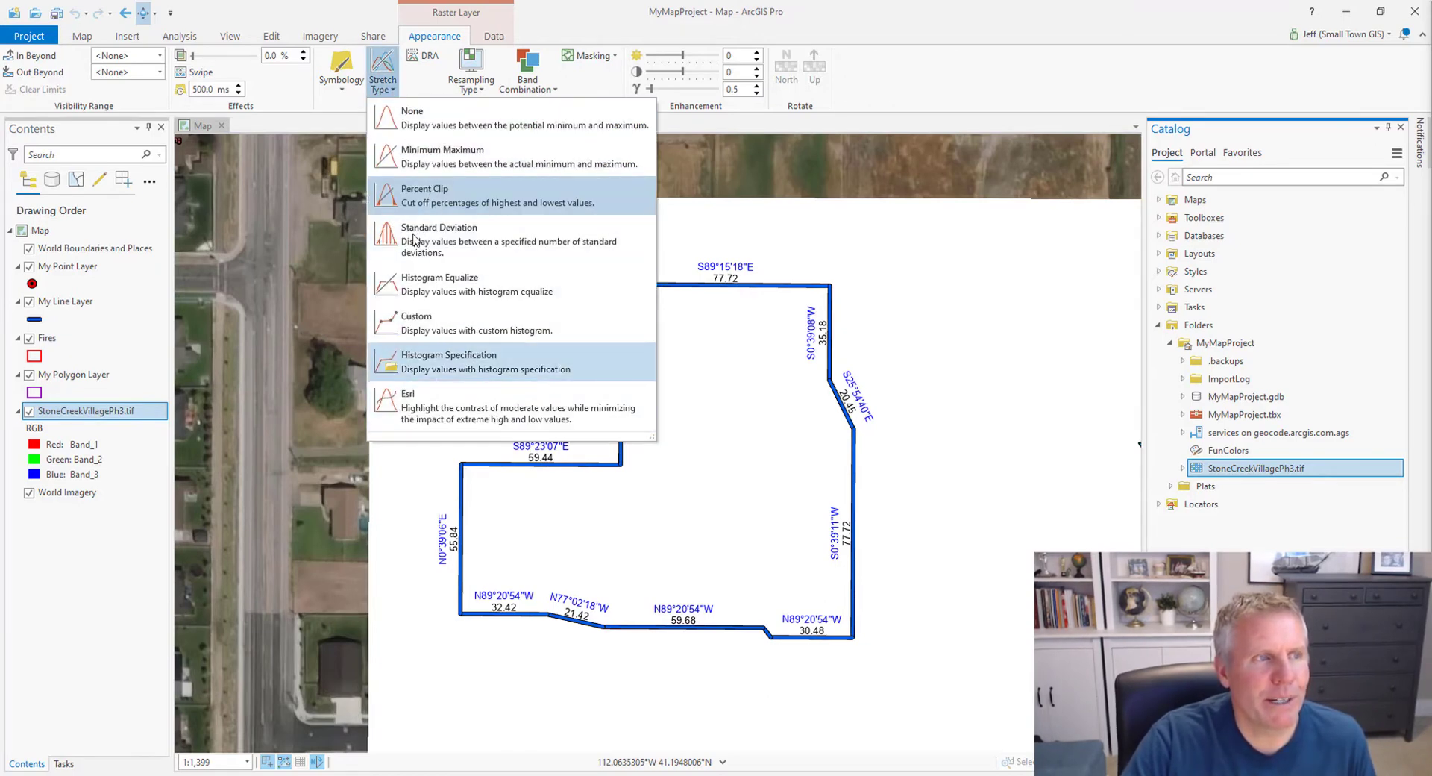
click(421, 413)
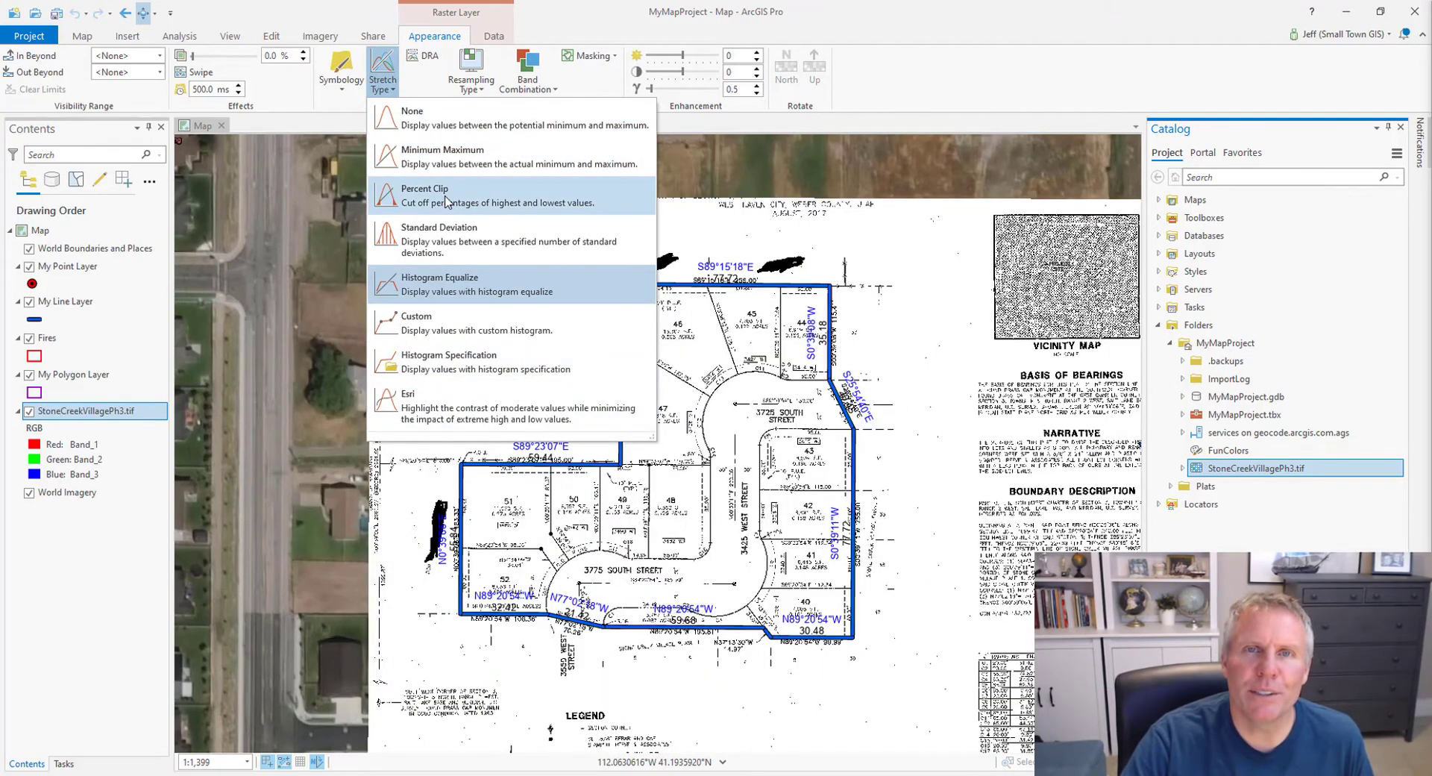
click(952, 31)
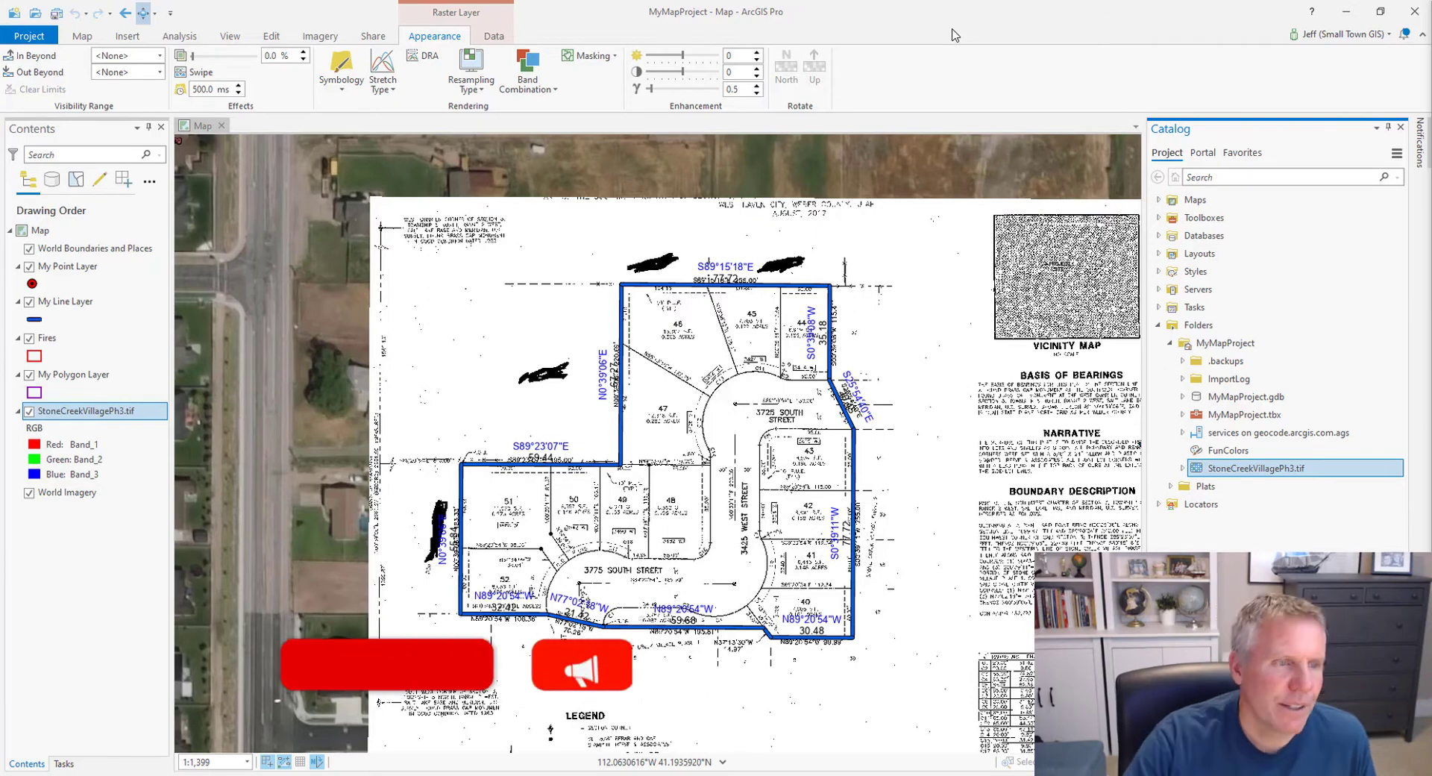
scroll(900, 474, down, 1)
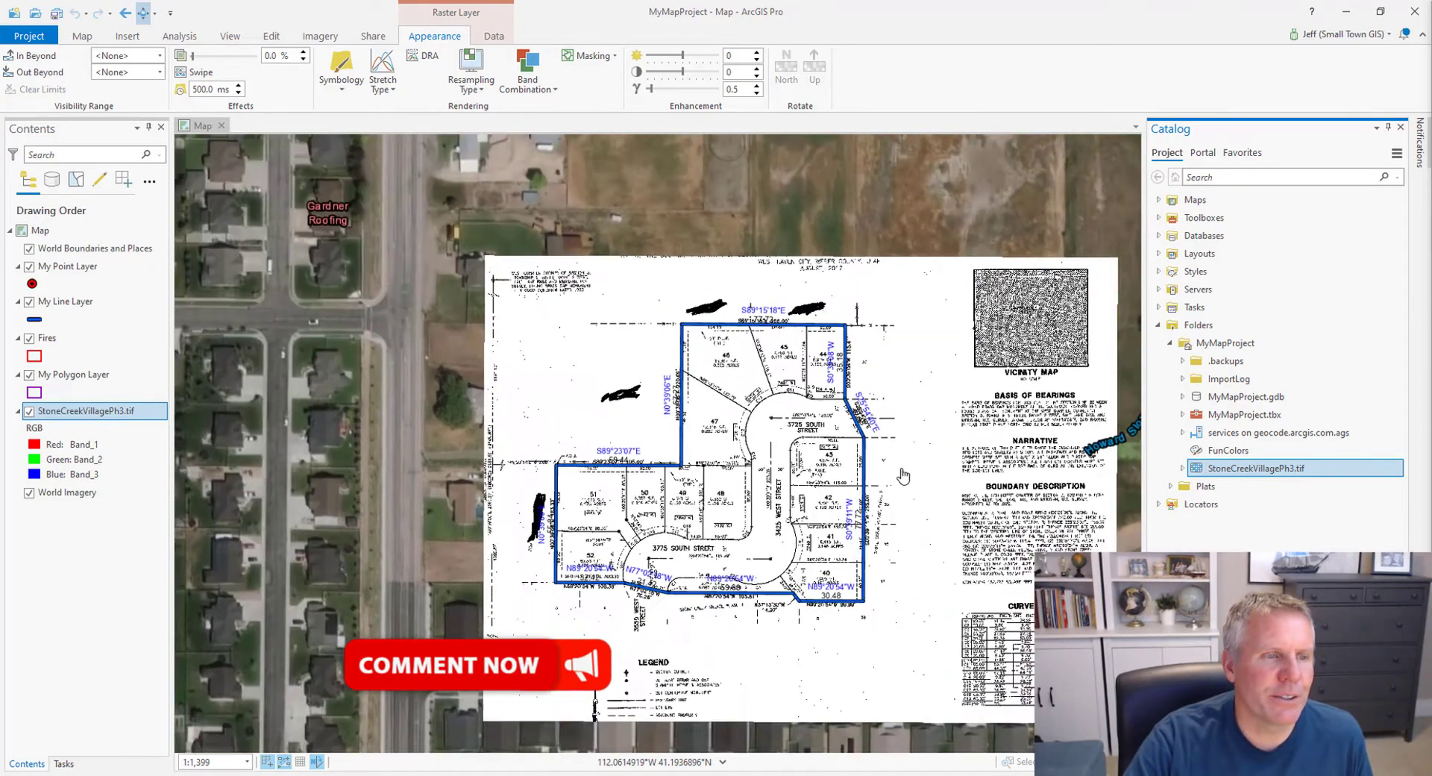
scroll(903, 475, down, 1)
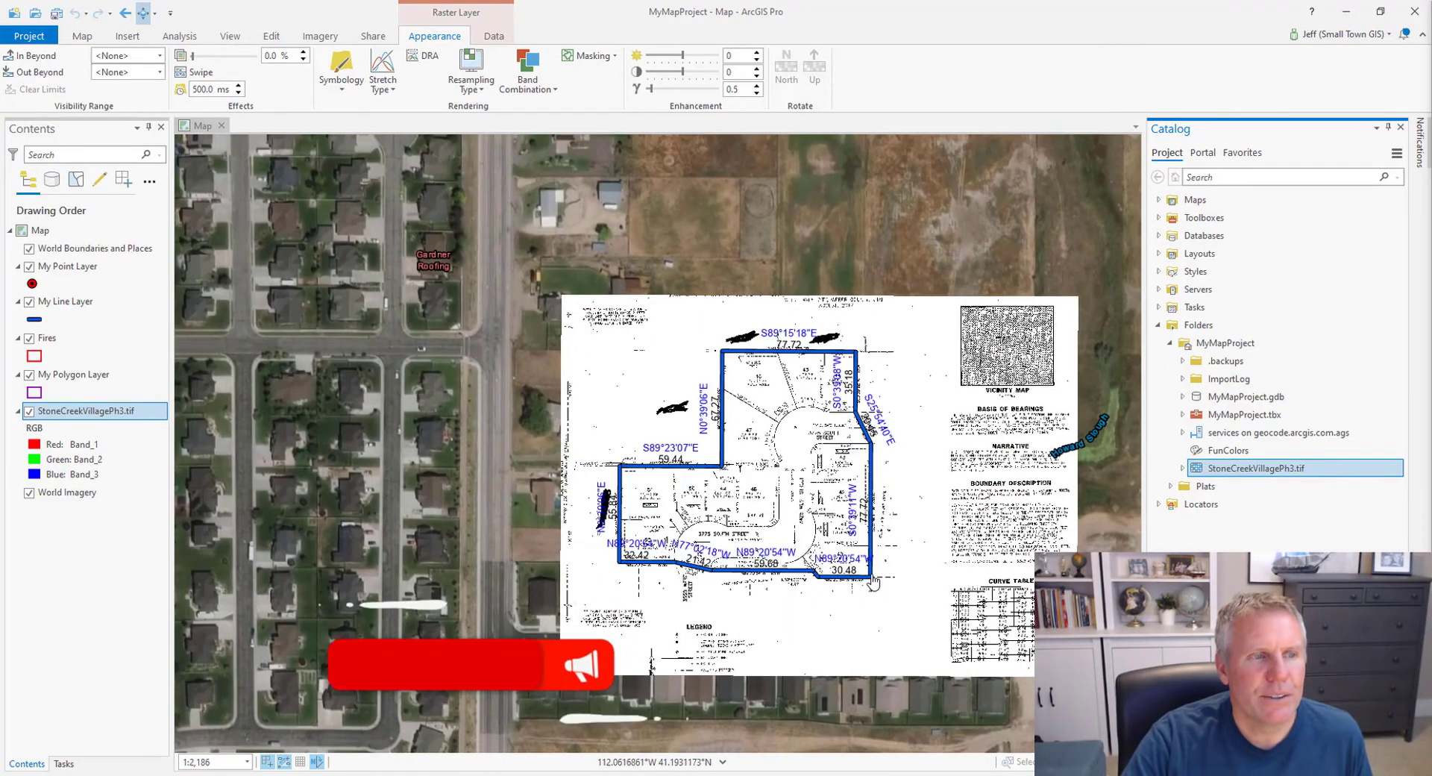